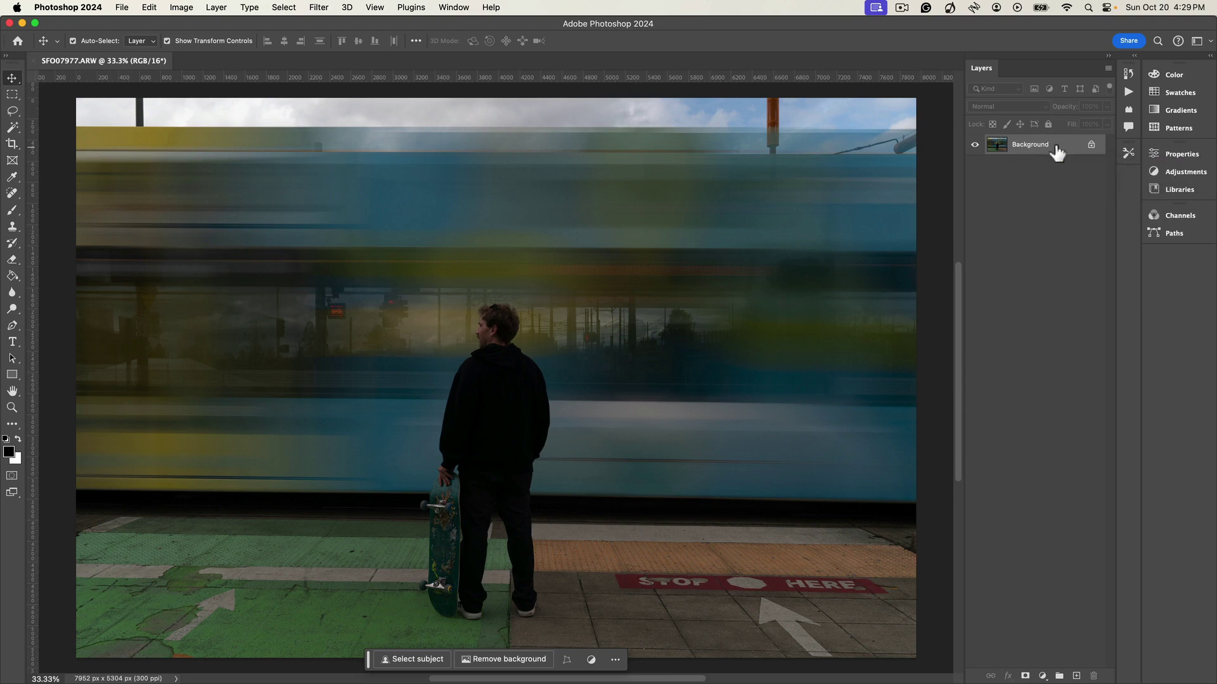
Send the skater photo SFO07977 to ON1 Effects 2025 through File > Automate.
click(122, 7)
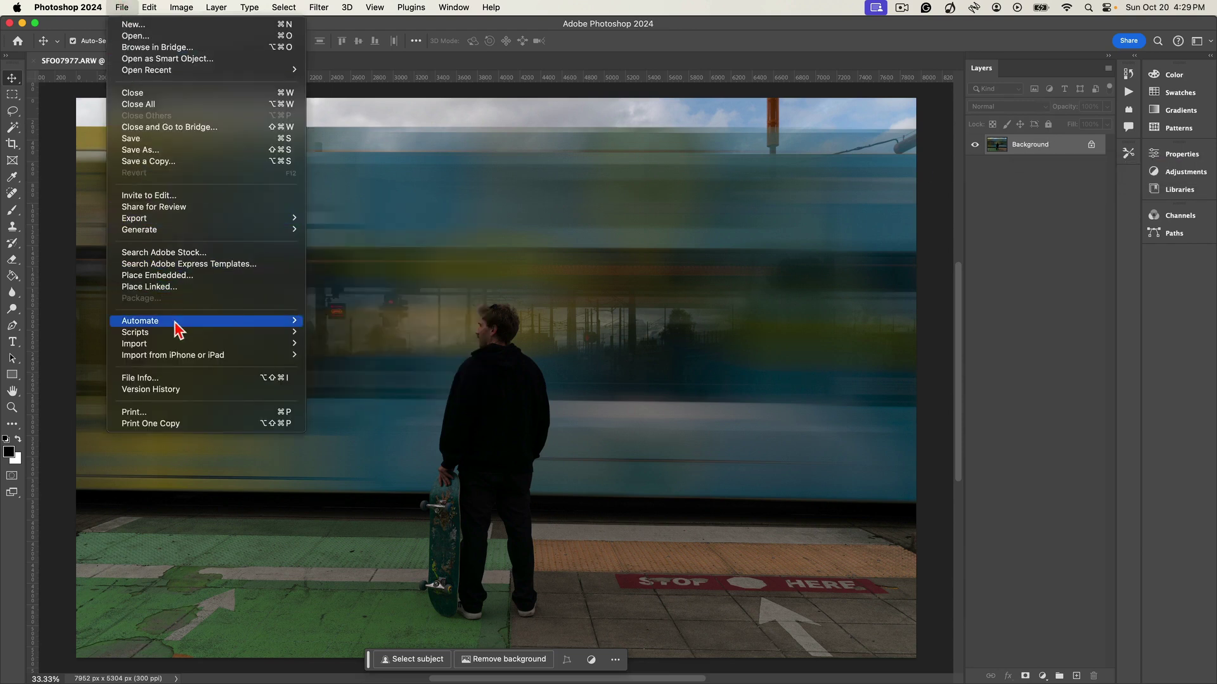
mouse_move(174, 321)
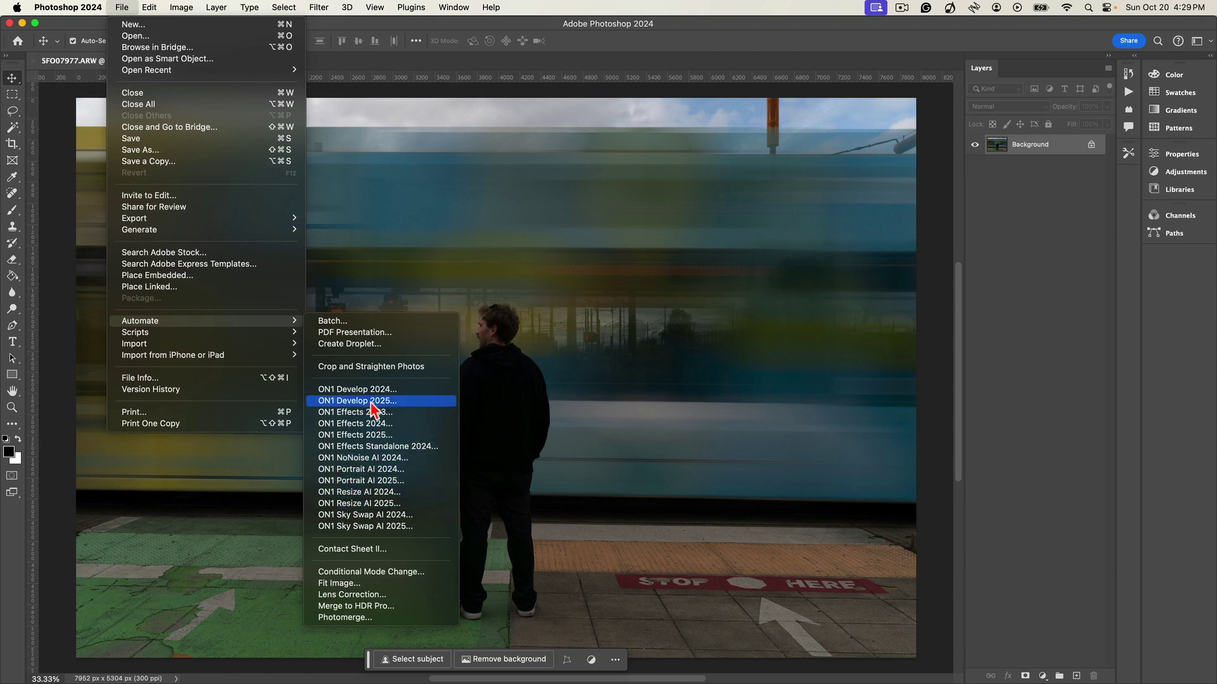
click(360, 436)
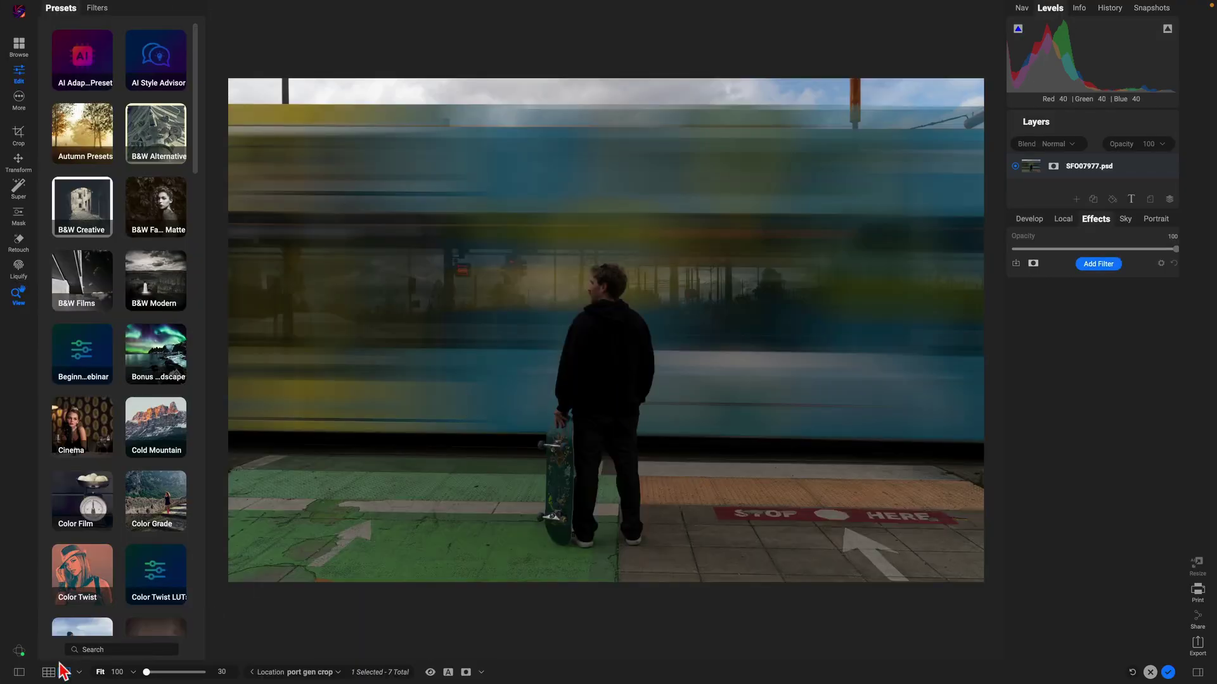
Hide the presets, raise the Develop Midtones to 33, and return to the Effects filters.
click(16, 676)
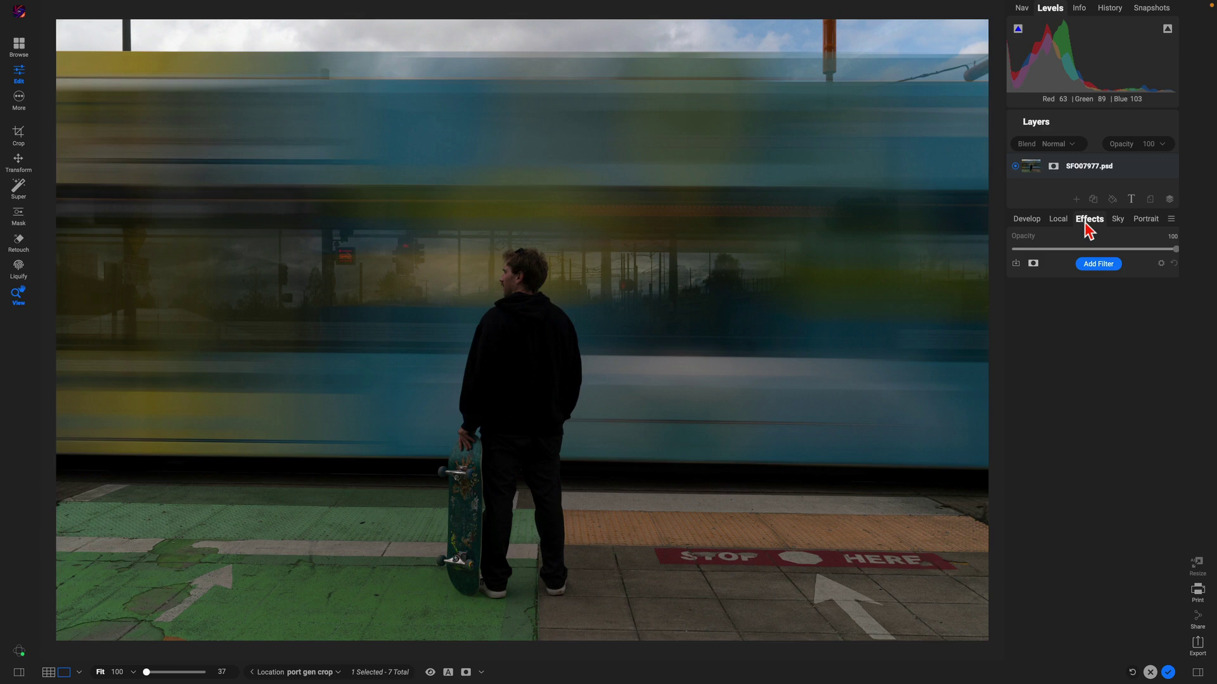
click(1026, 220)
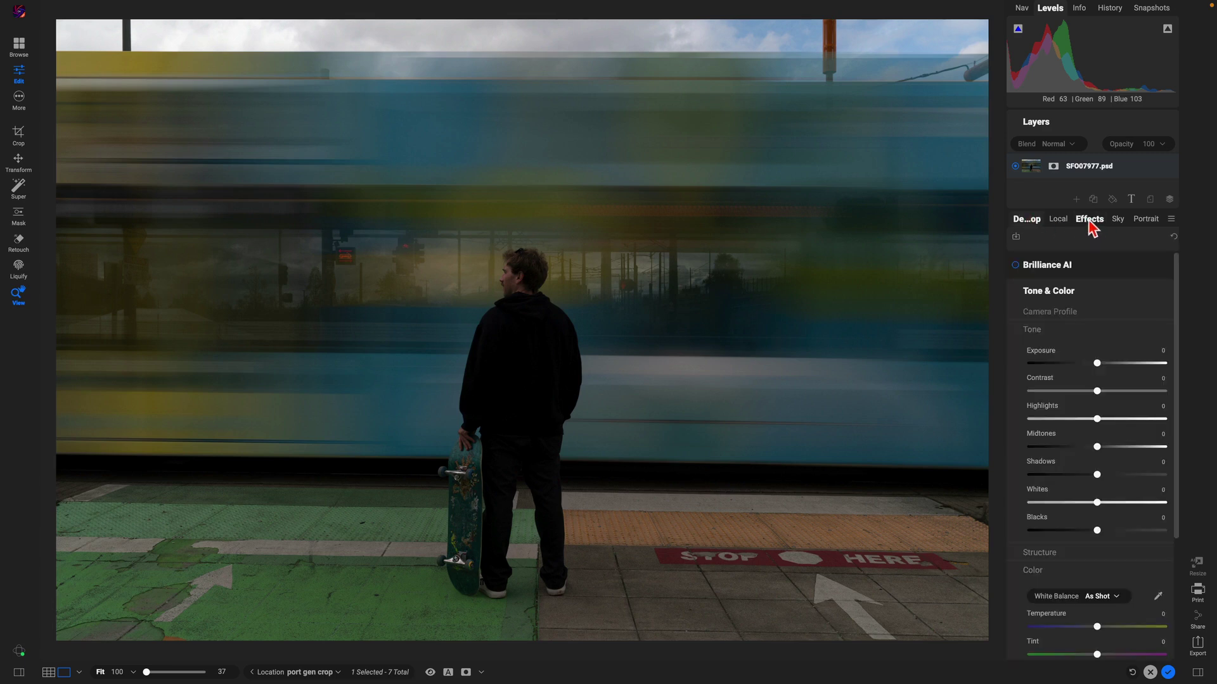
click(1089, 219)
click(1026, 220)
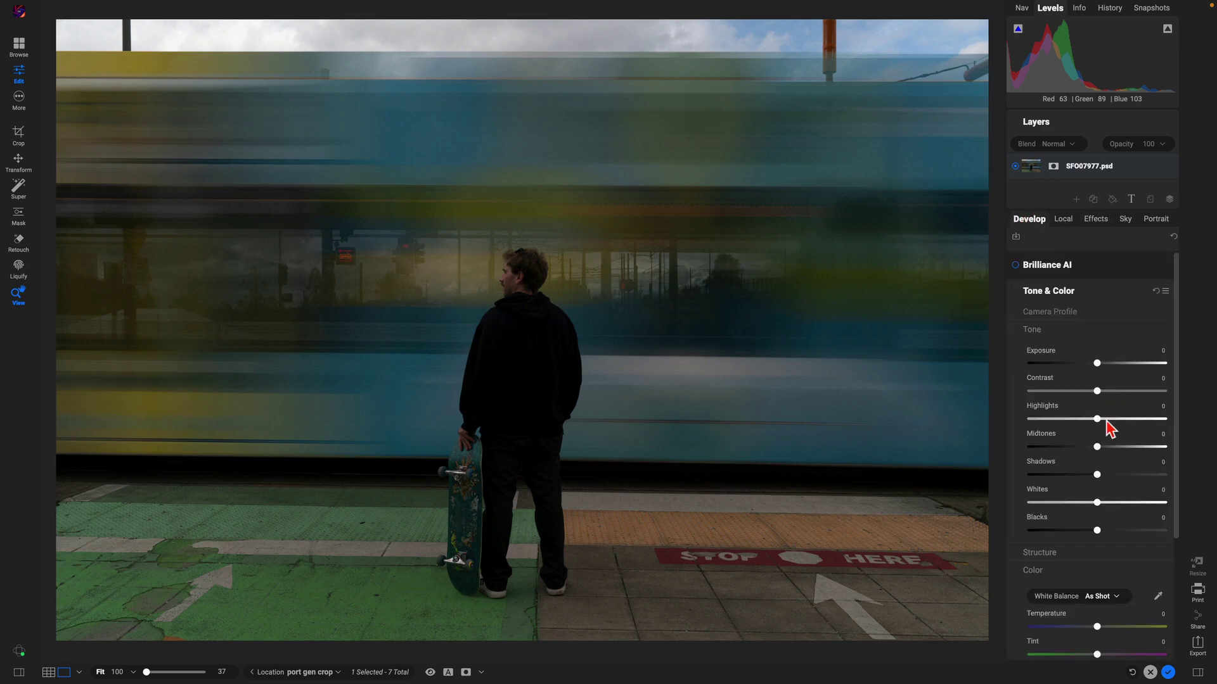
drag(1101, 451, 1122, 453)
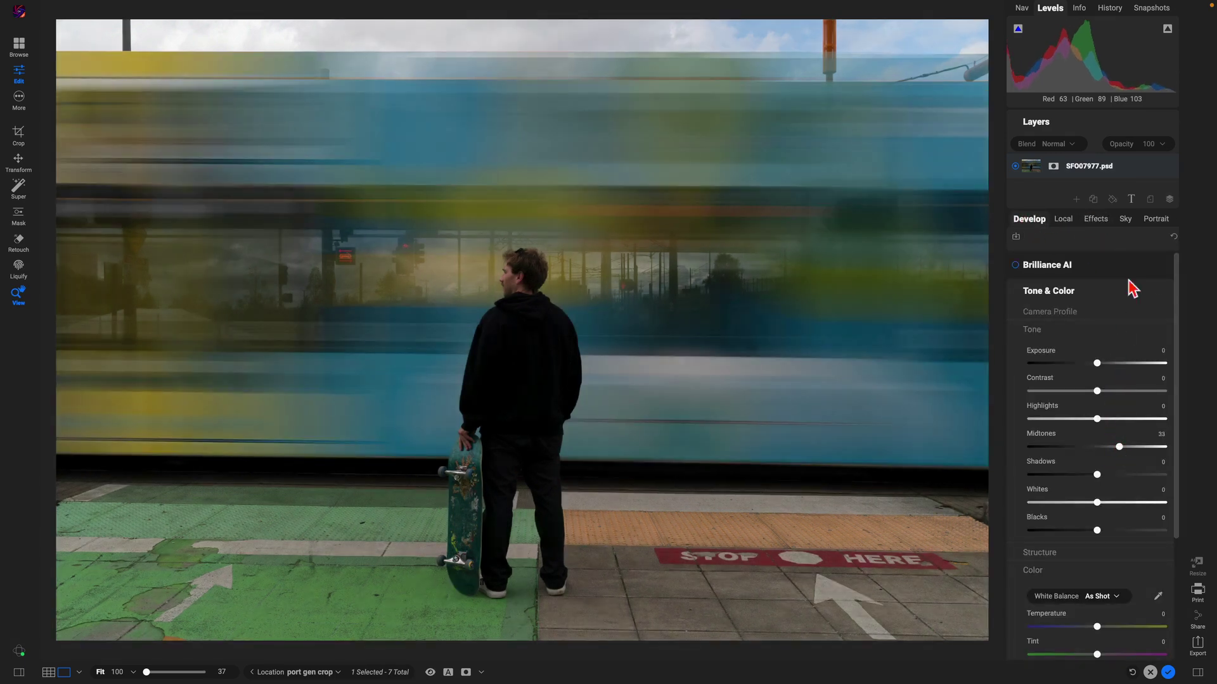
click(1091, 222)
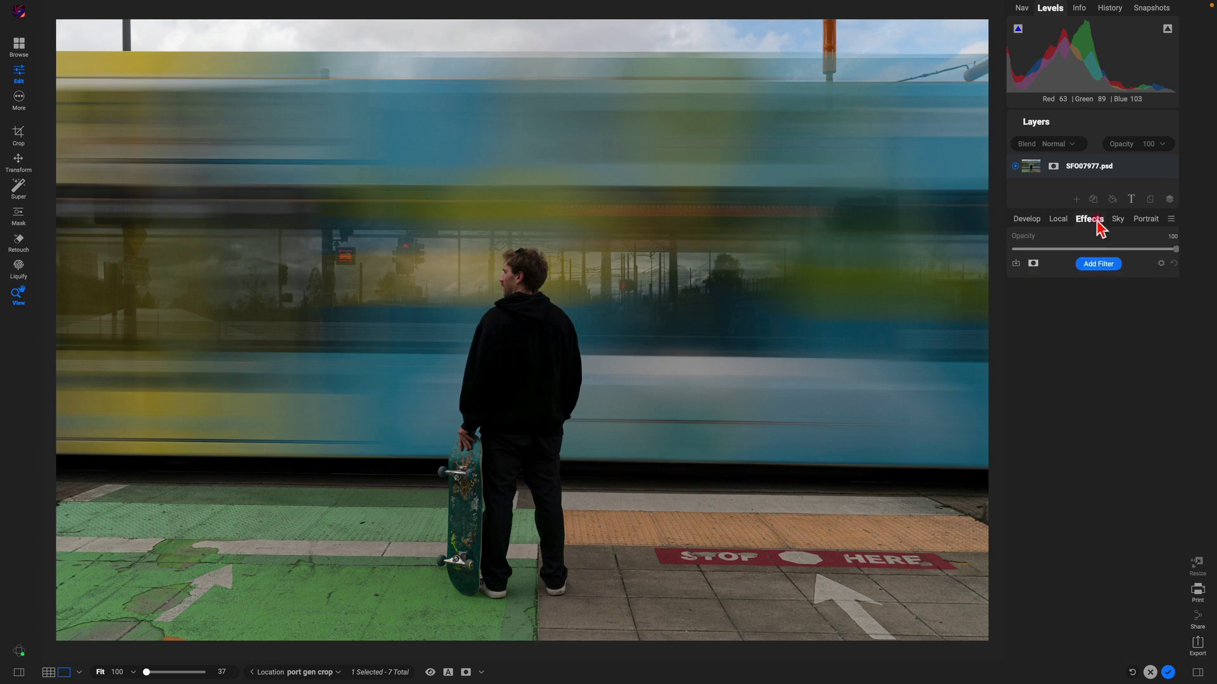
Add a Vignette filter in the Big Softy style and a Sunshine filter.
click(1108, 266)
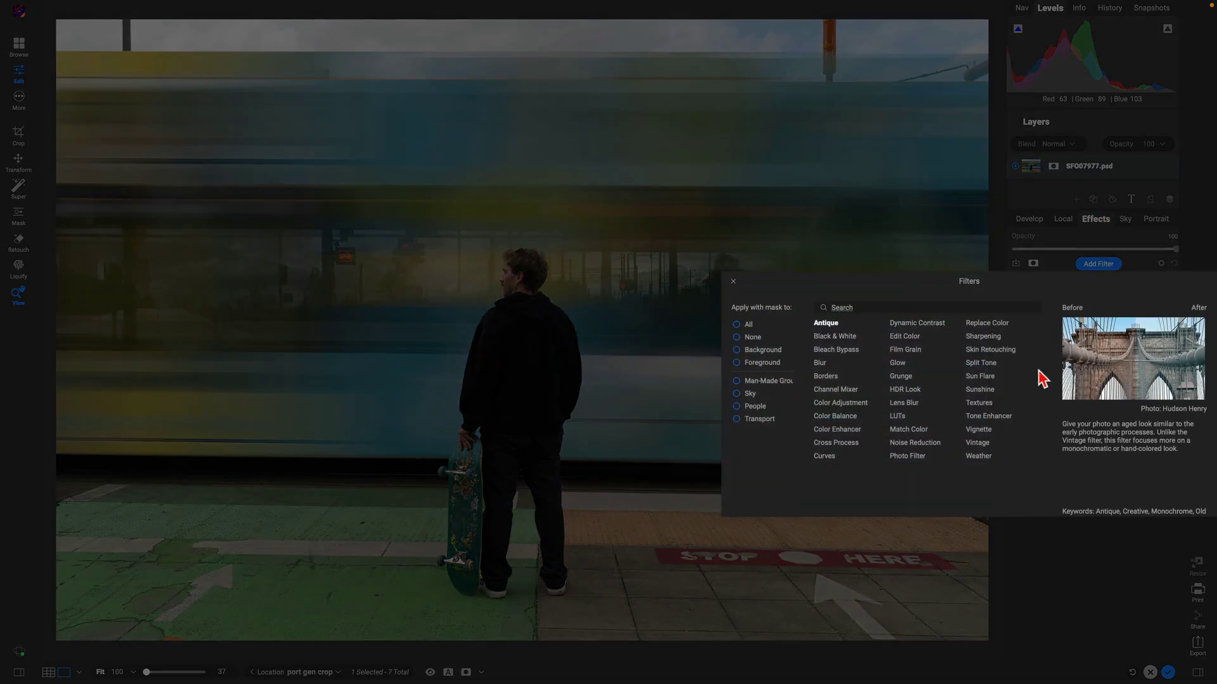
click(978, 429)
click(1100, 396)
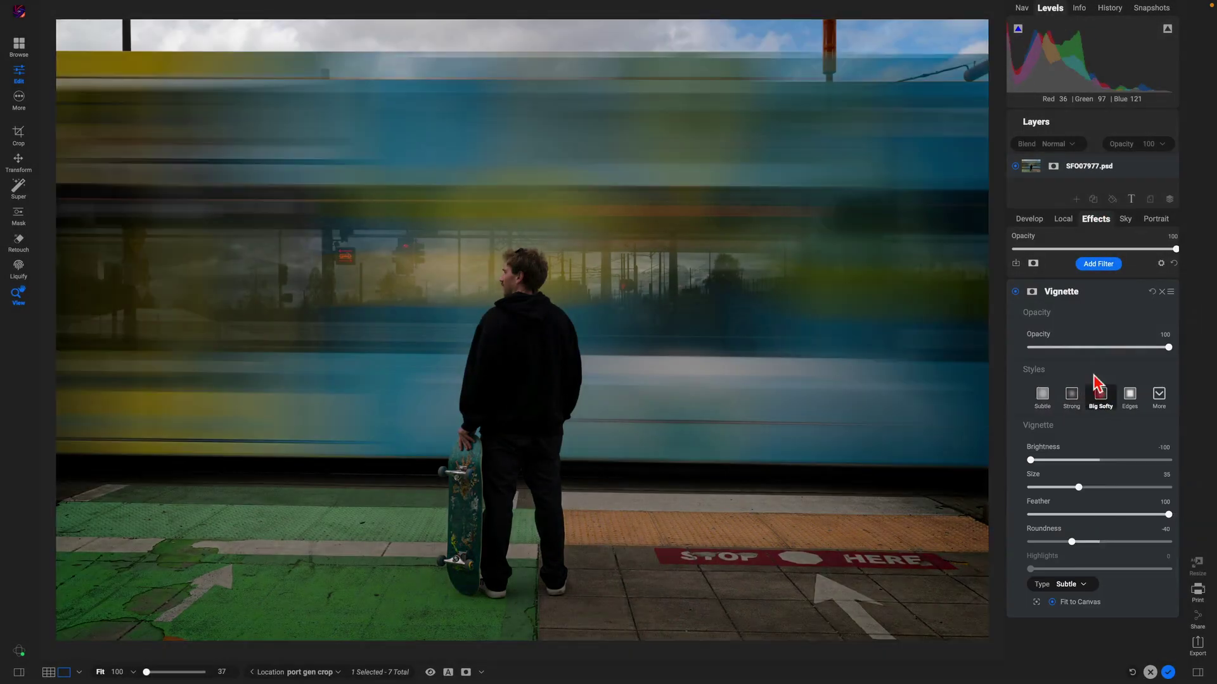
click(1098, 265)
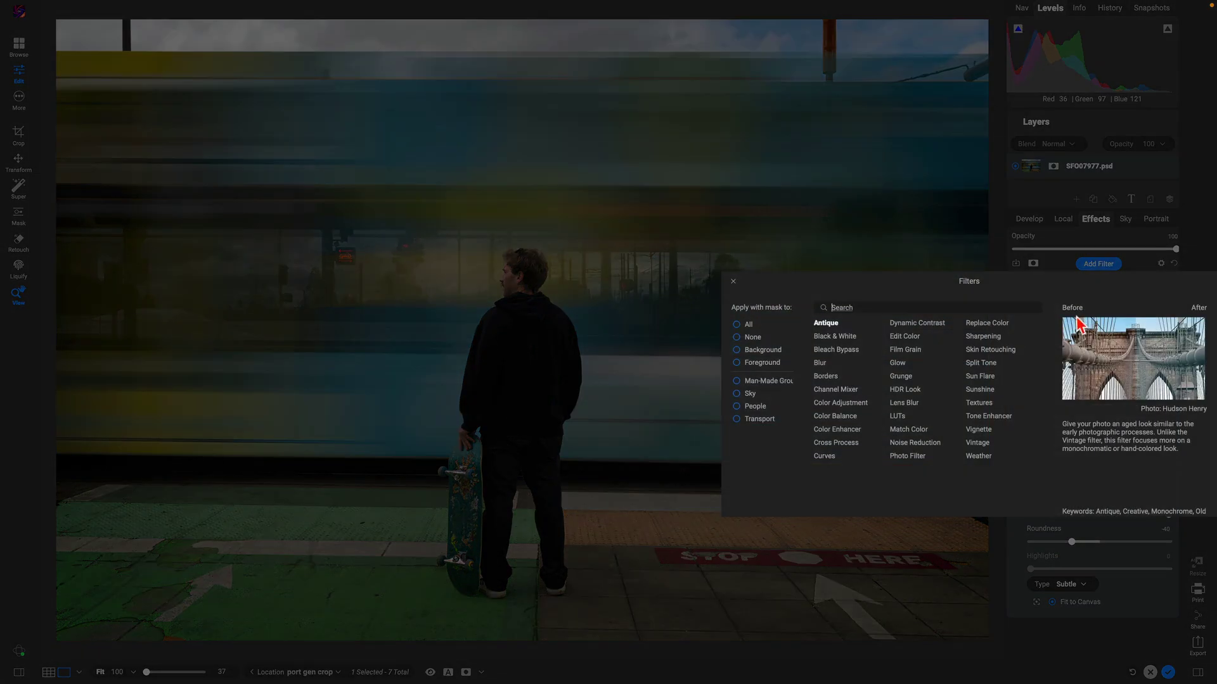
click(986, 388)
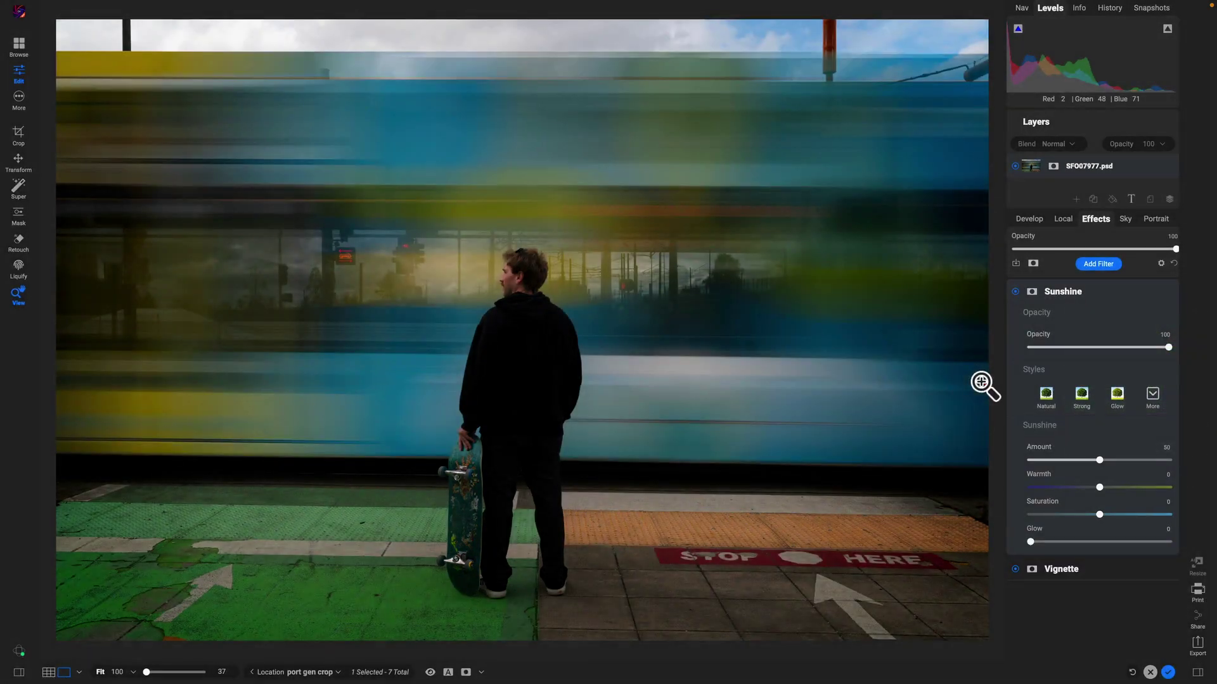
Add a Vintage filter using the Oatmeal colour at 50 opacity.
click(1100, 265)
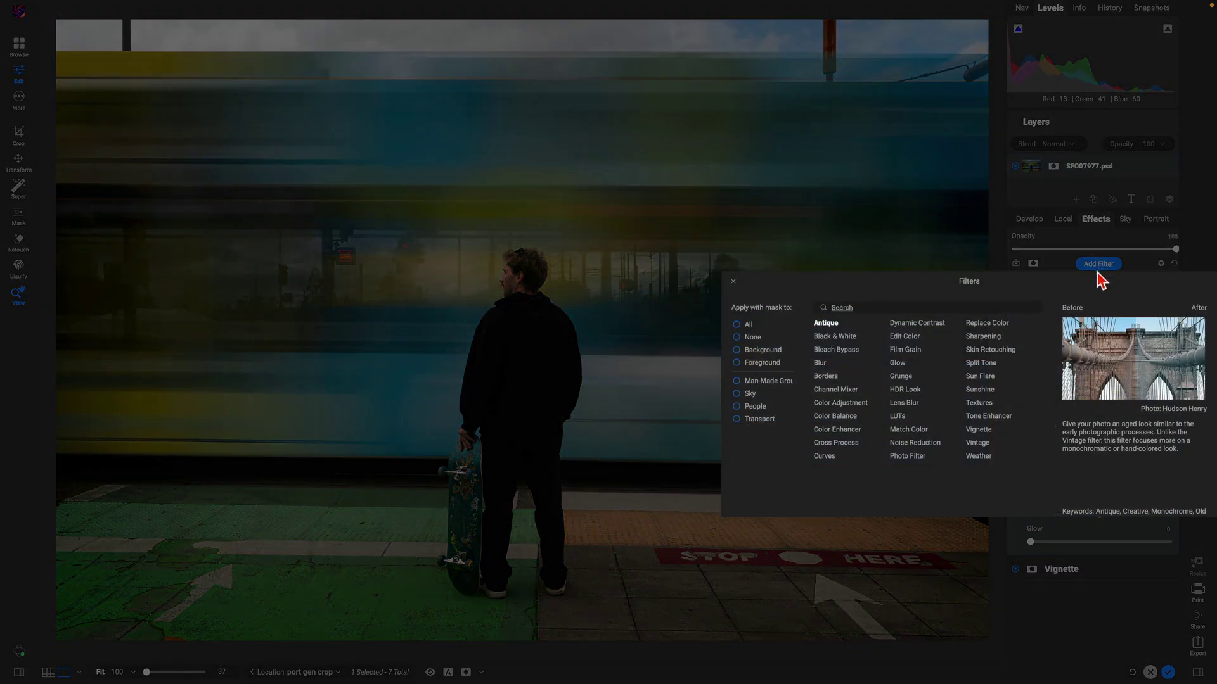
click(977, 442)
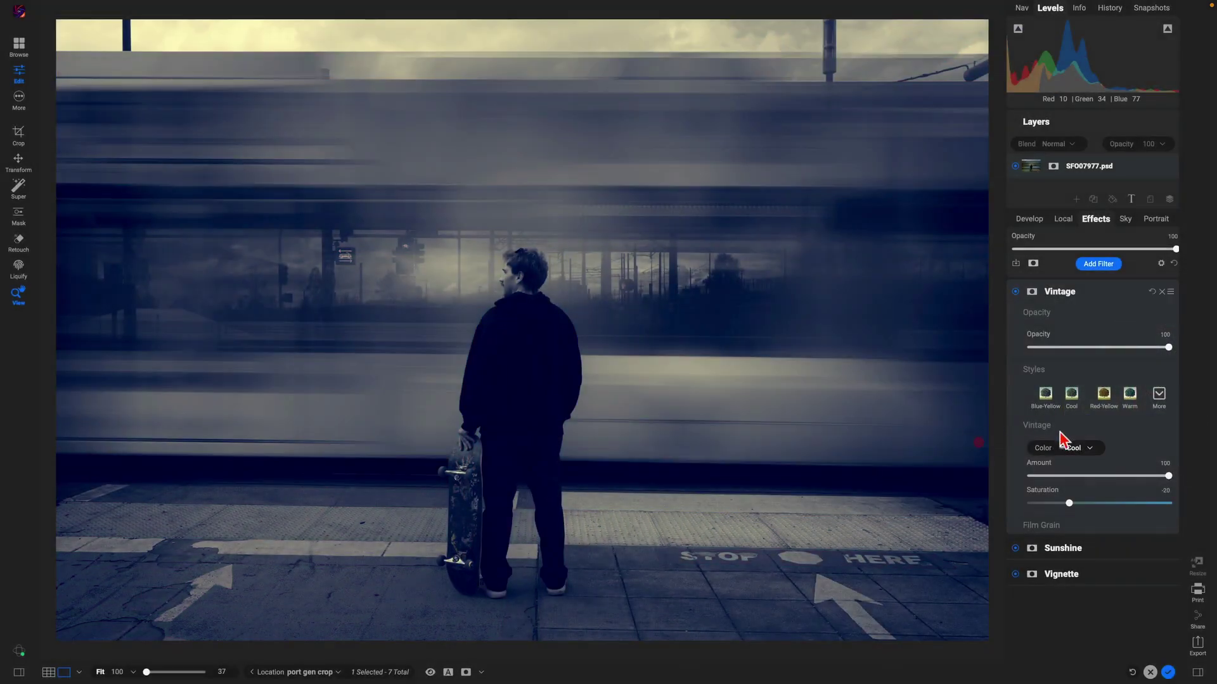
click(1089, 450)
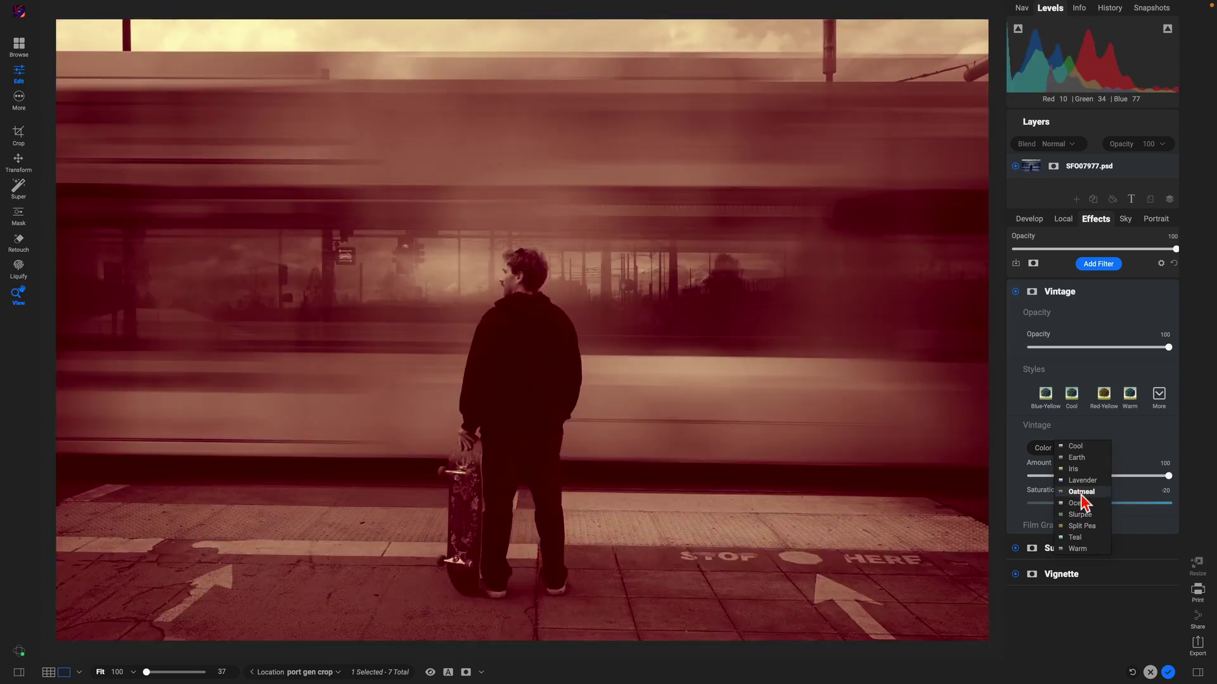
click(1081, 493)
drag(1168, 347, 1100, 355)
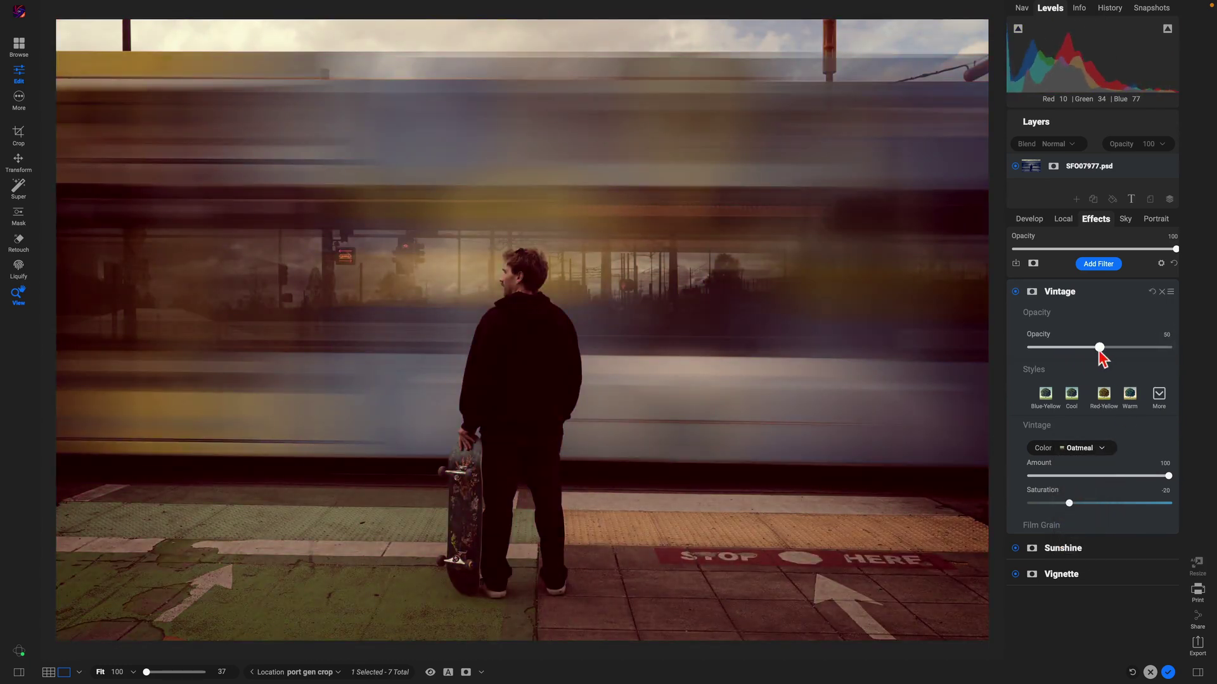
Add a Curves filter lifting an upper point and deepening the shadows, then apply to Photoshop.
click(1103, 265)
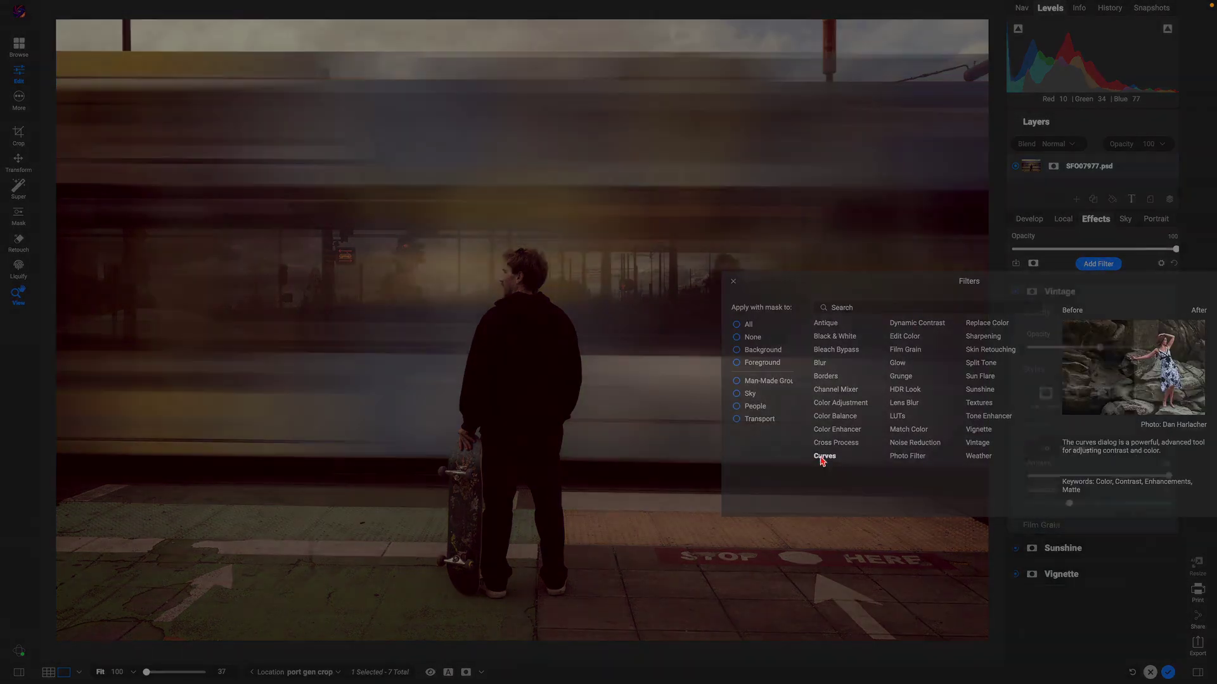
click(823, 456)
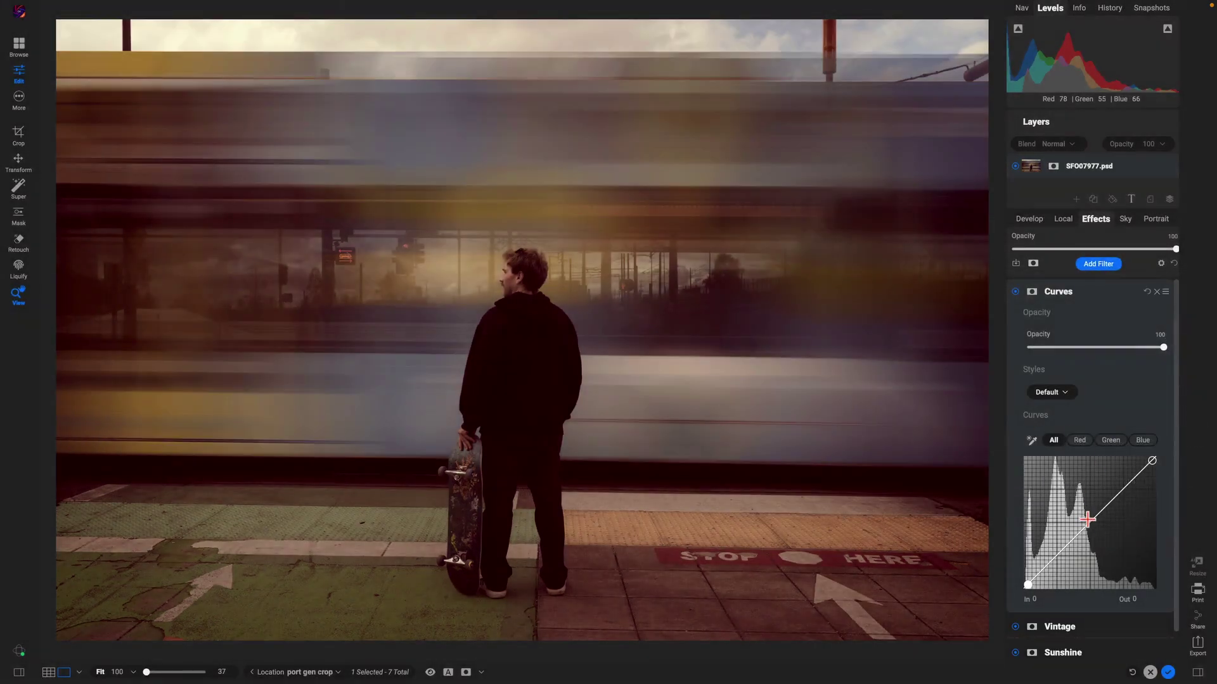
drag(1090, 522, 1092, 499)
drag(1057, 543, 1057, 548)
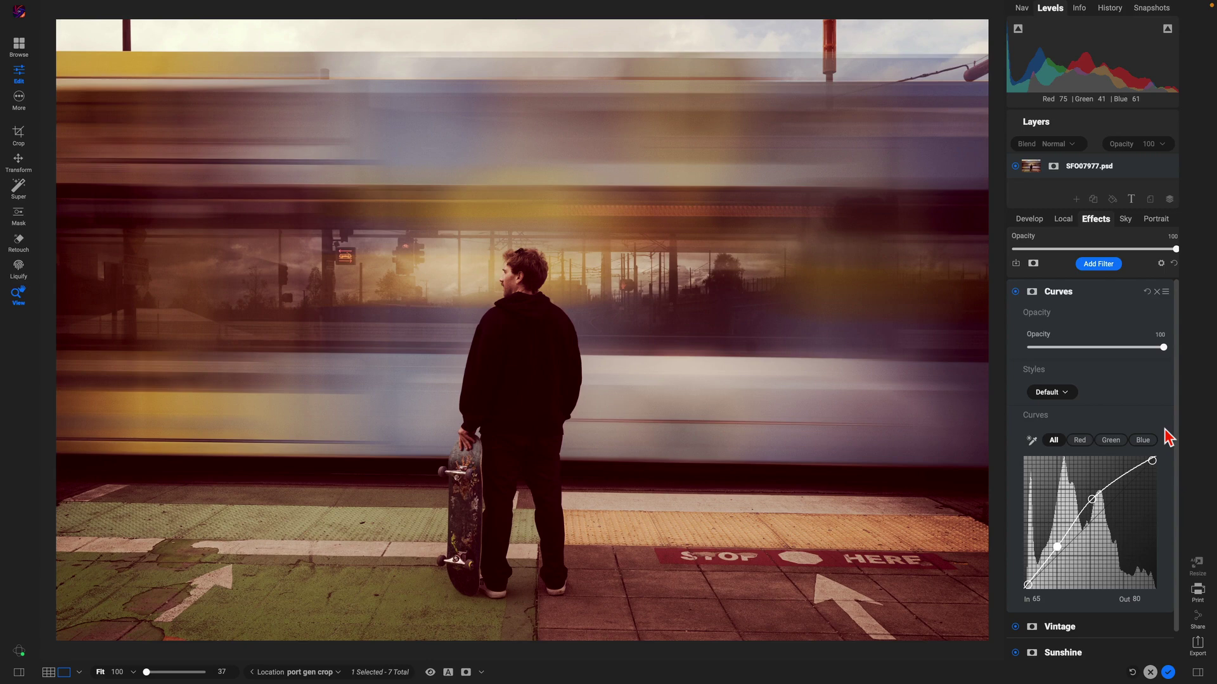
click(1167, 673)
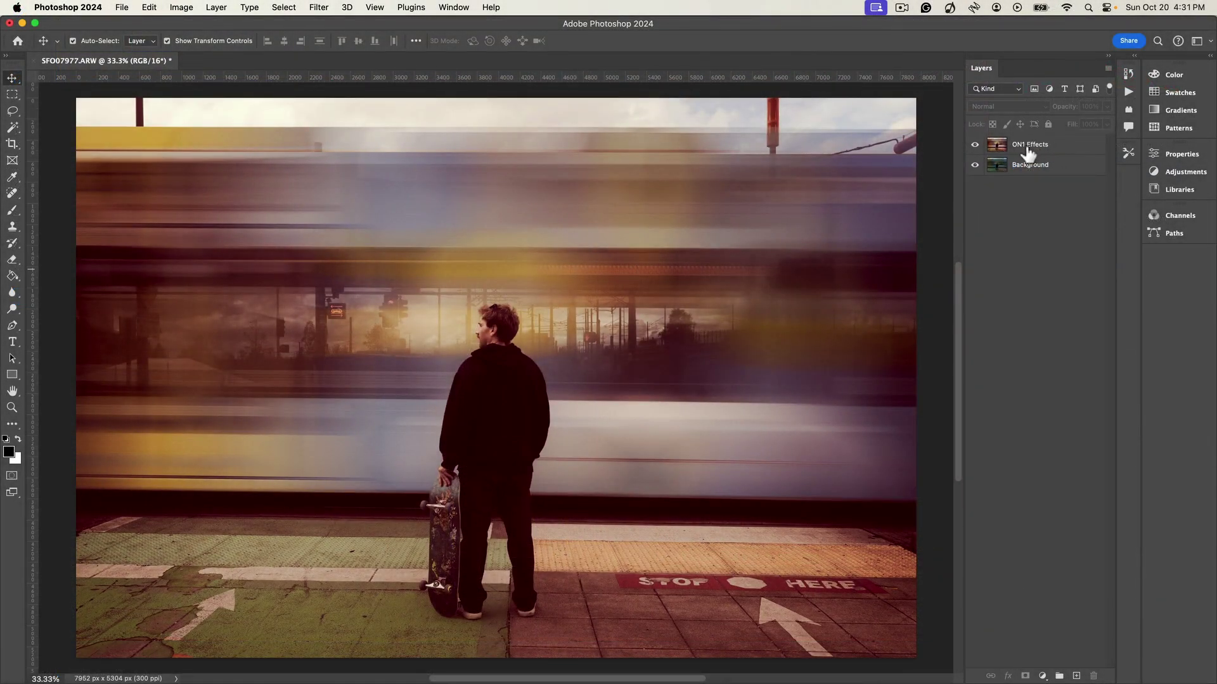
Toggle the ON1 Effects layer's visibility to compare it with the original.
click(976, 146)
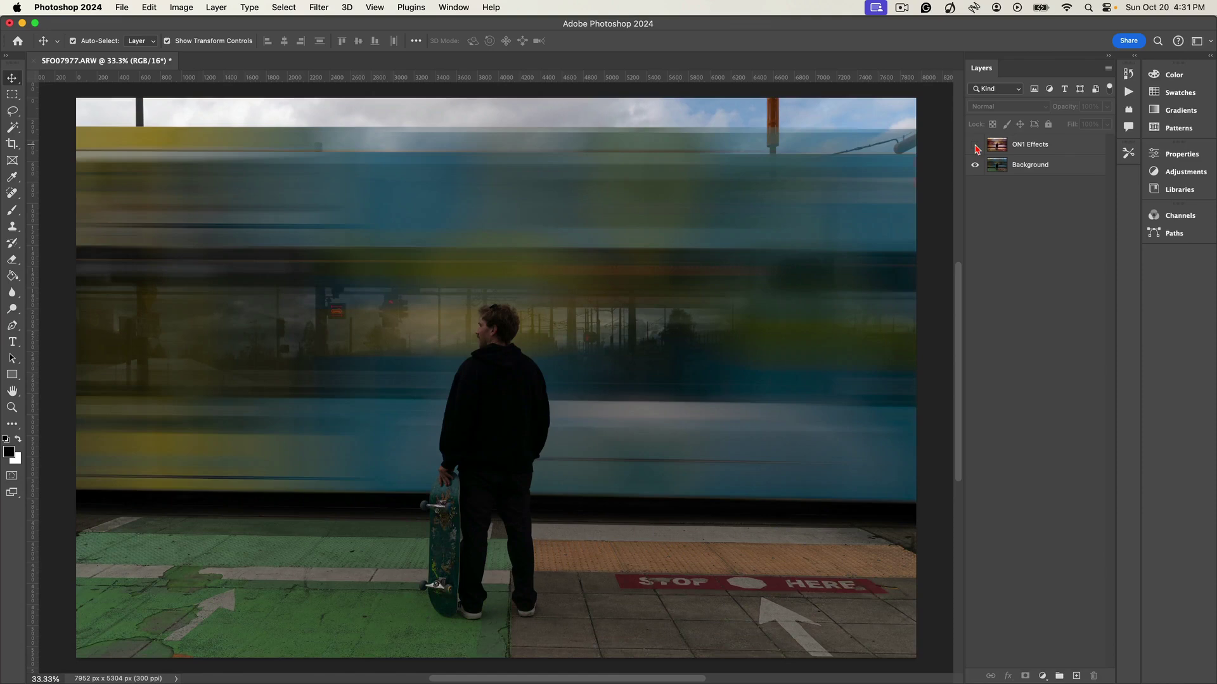
click(975, 146)
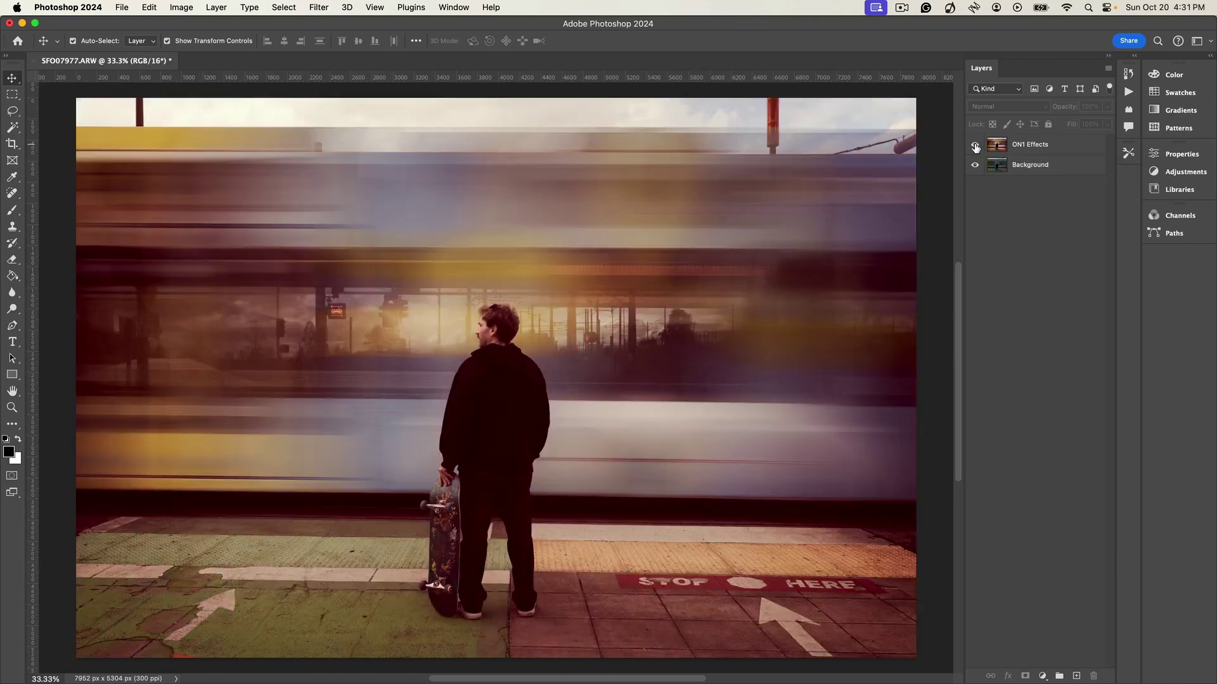
click(975, 147)
click(975, 147)
Delete the ON1 Effects layer, confirming with Yes.
click(1056, 151)
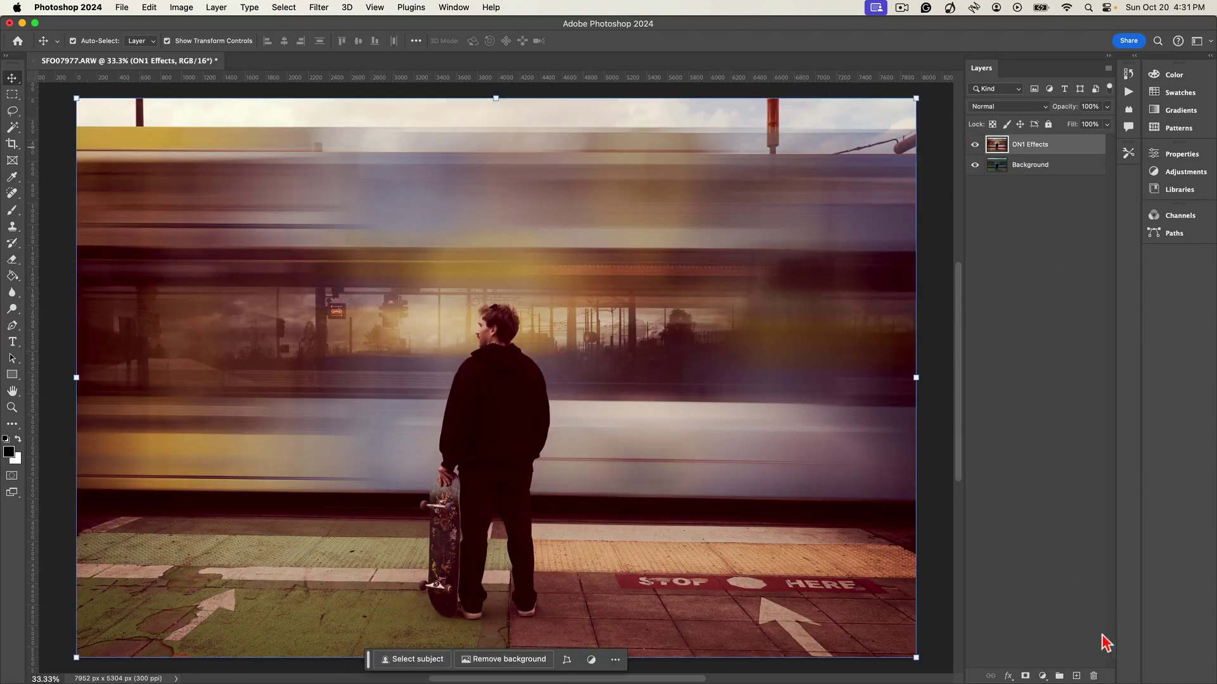
click(1093, 676)
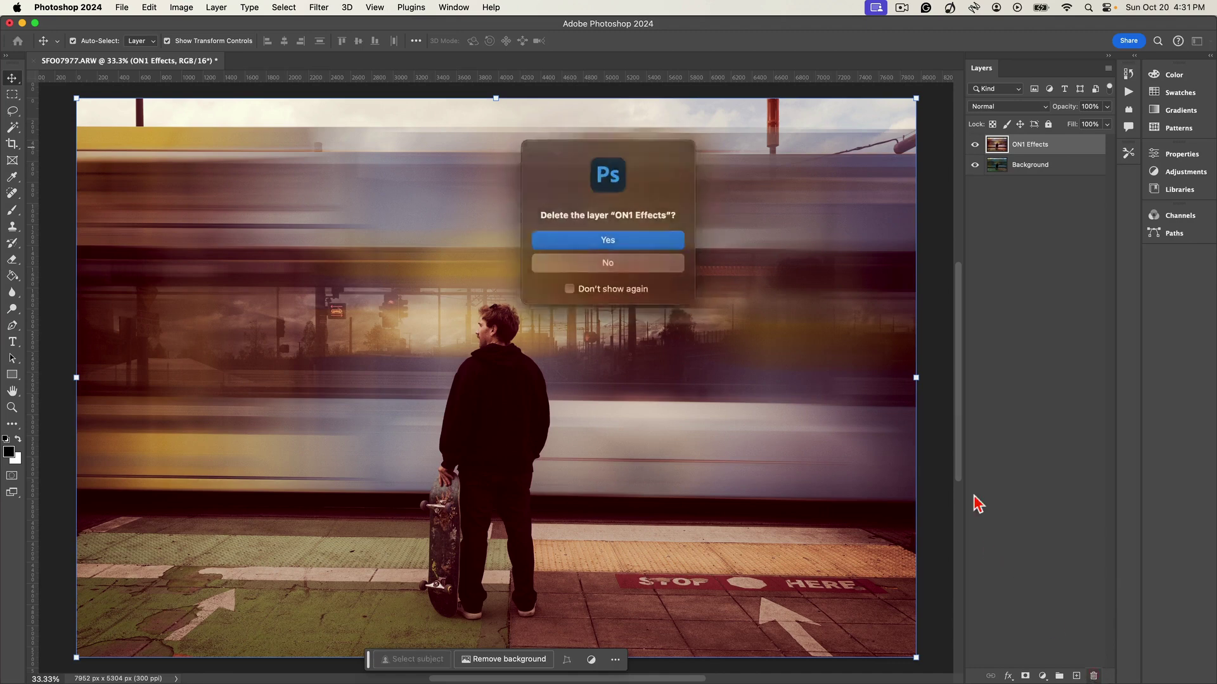
click(623, 239)
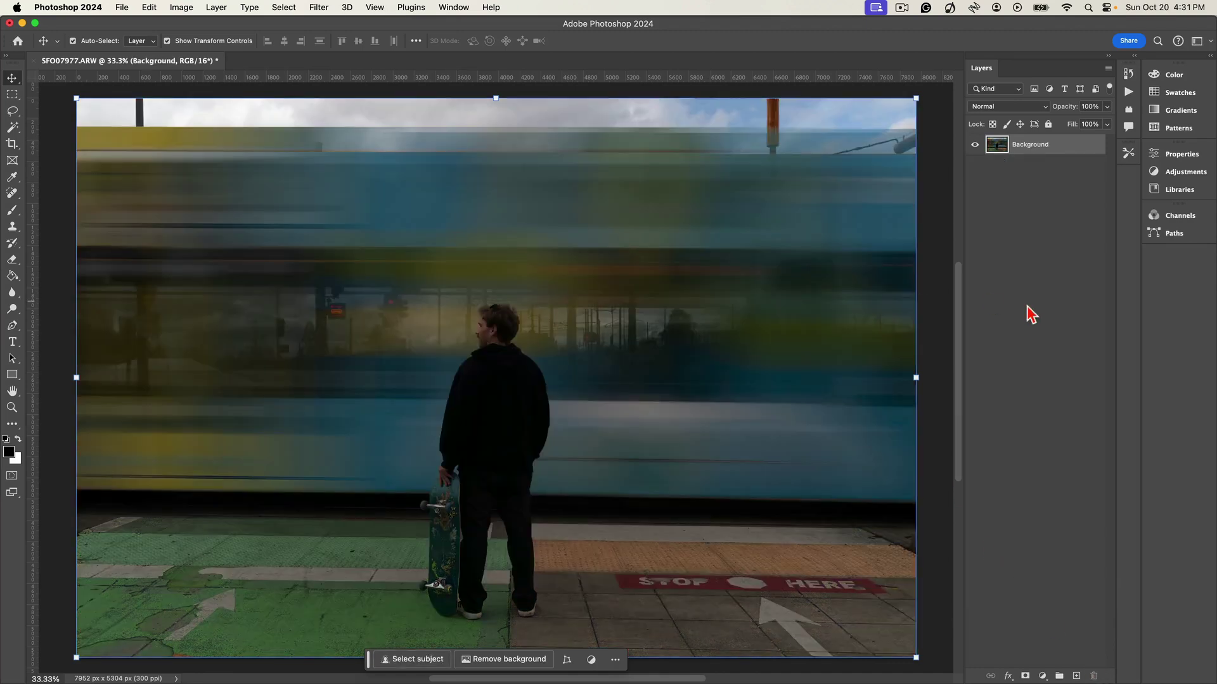
Create a new action named 'Creative Color Grading' in the Default Actions set.
click(1051, 284)
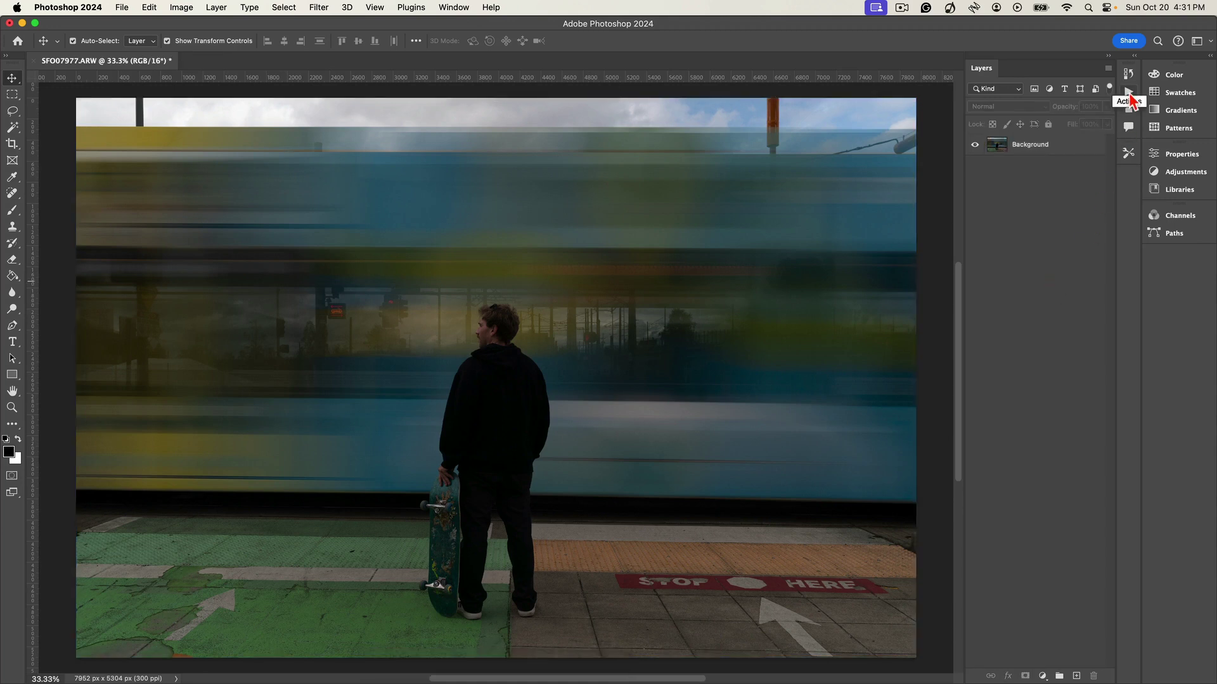
click(1129, 93)
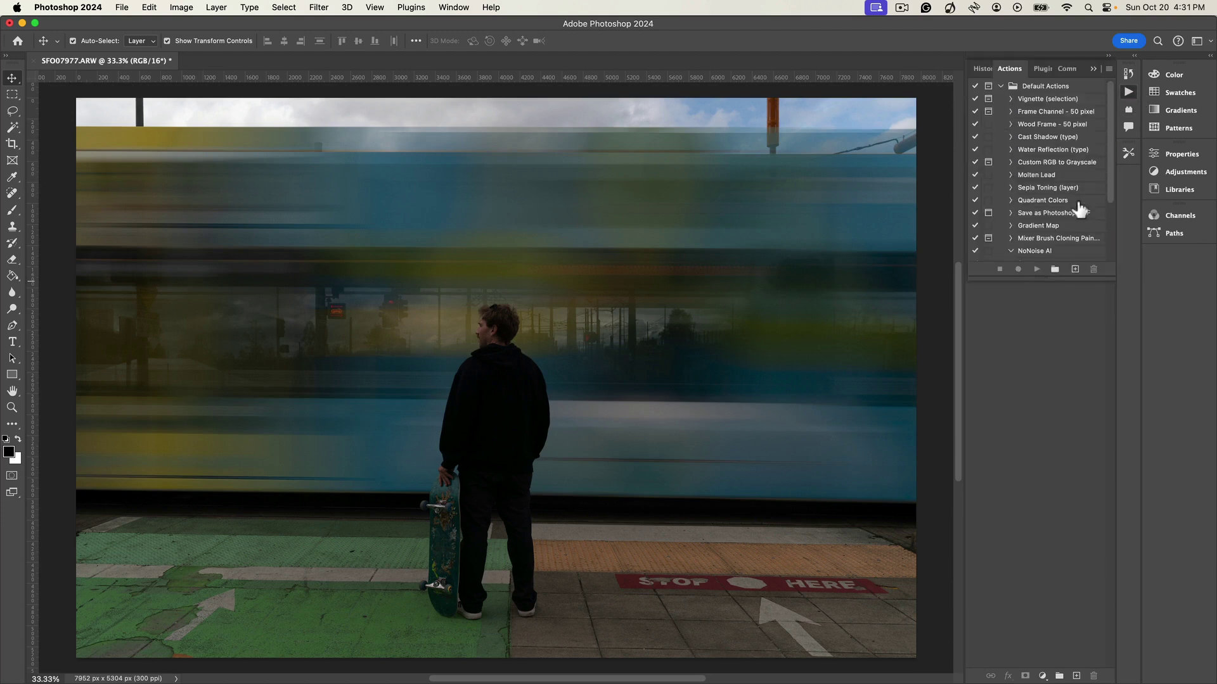
scroll(1080, 212, down, 3)
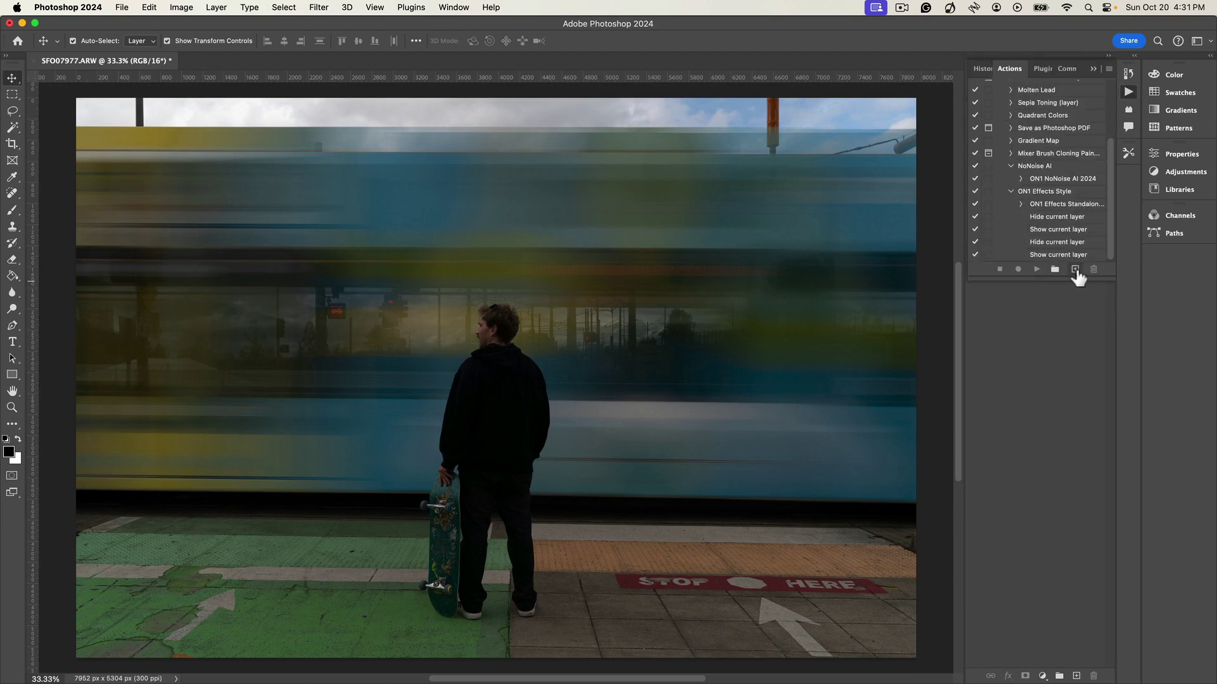
click(1075, 270)
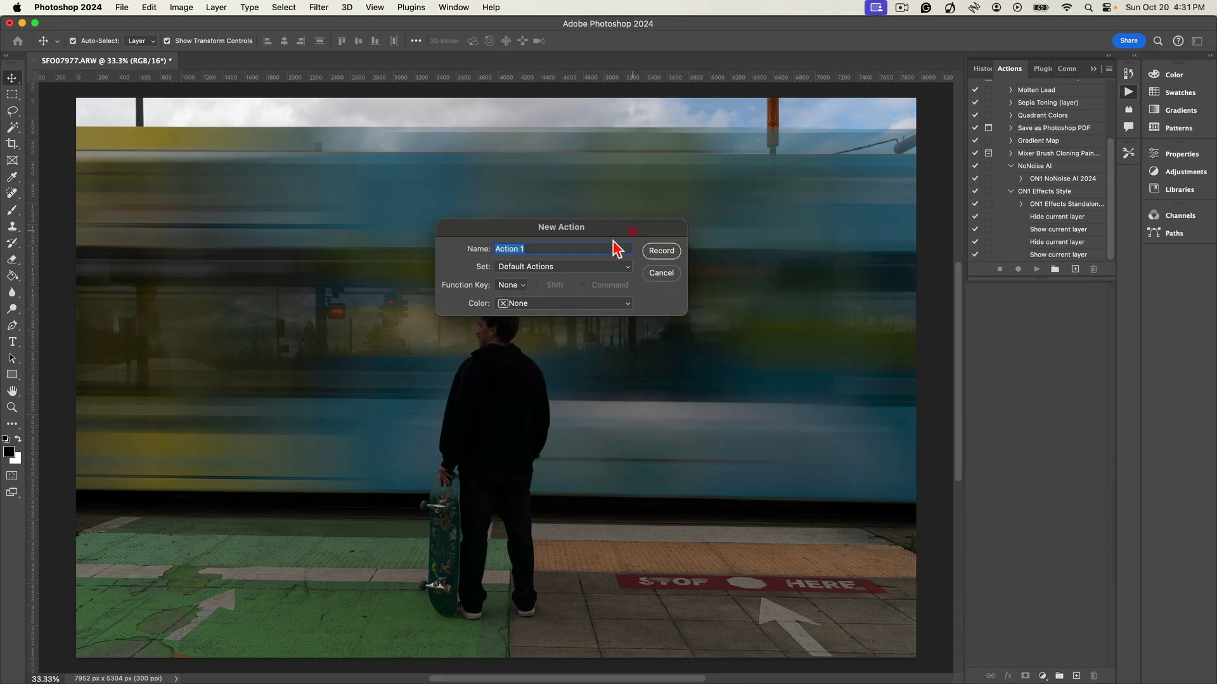
text(Creative Color Grading)
Start recording the Creative Color Grading action and select the Background layer.
click(662, 251)
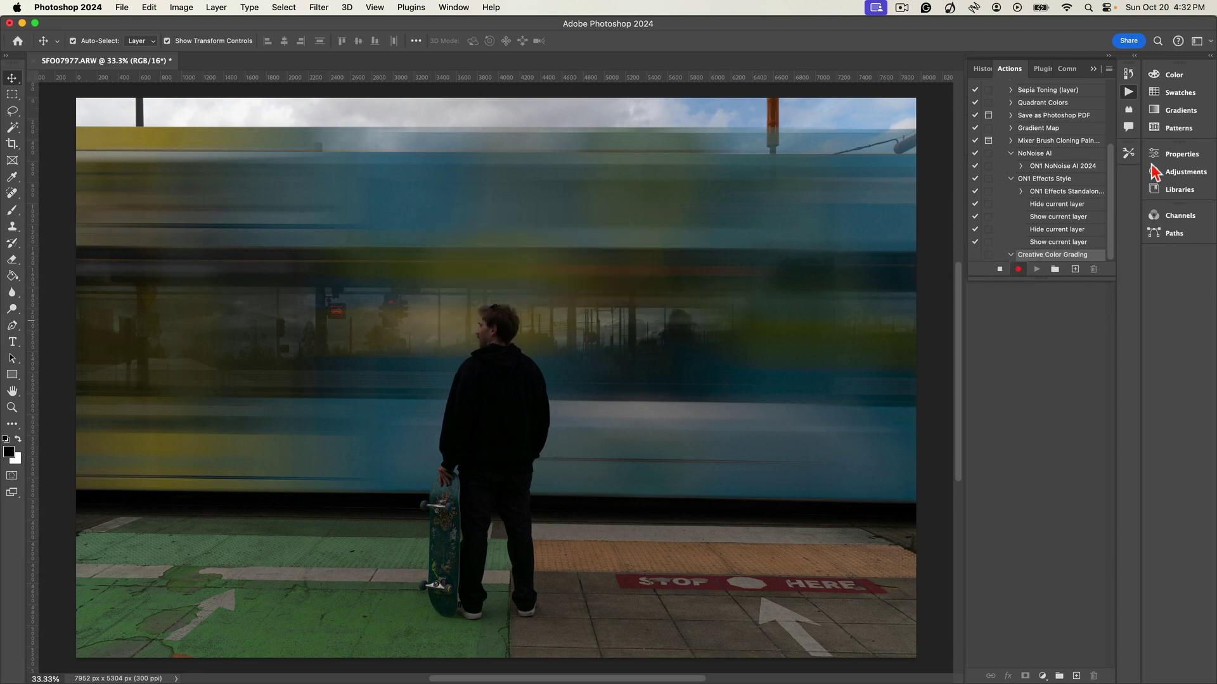
click(1128, 92)
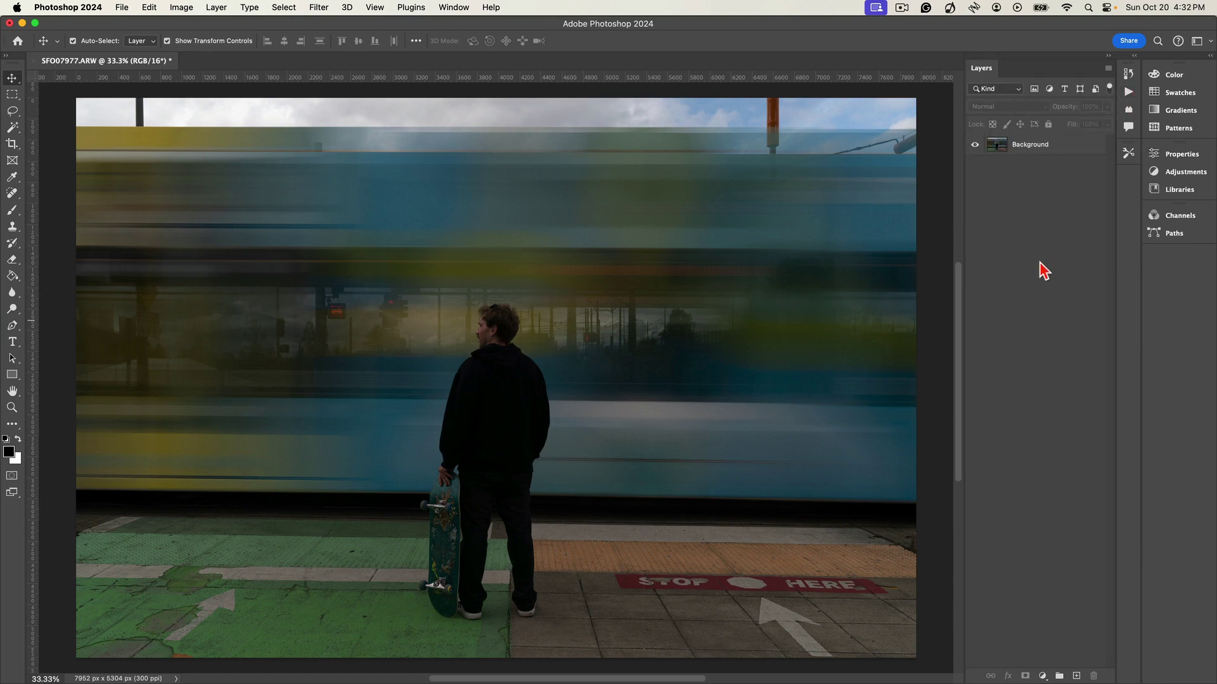
click(1062, 145)
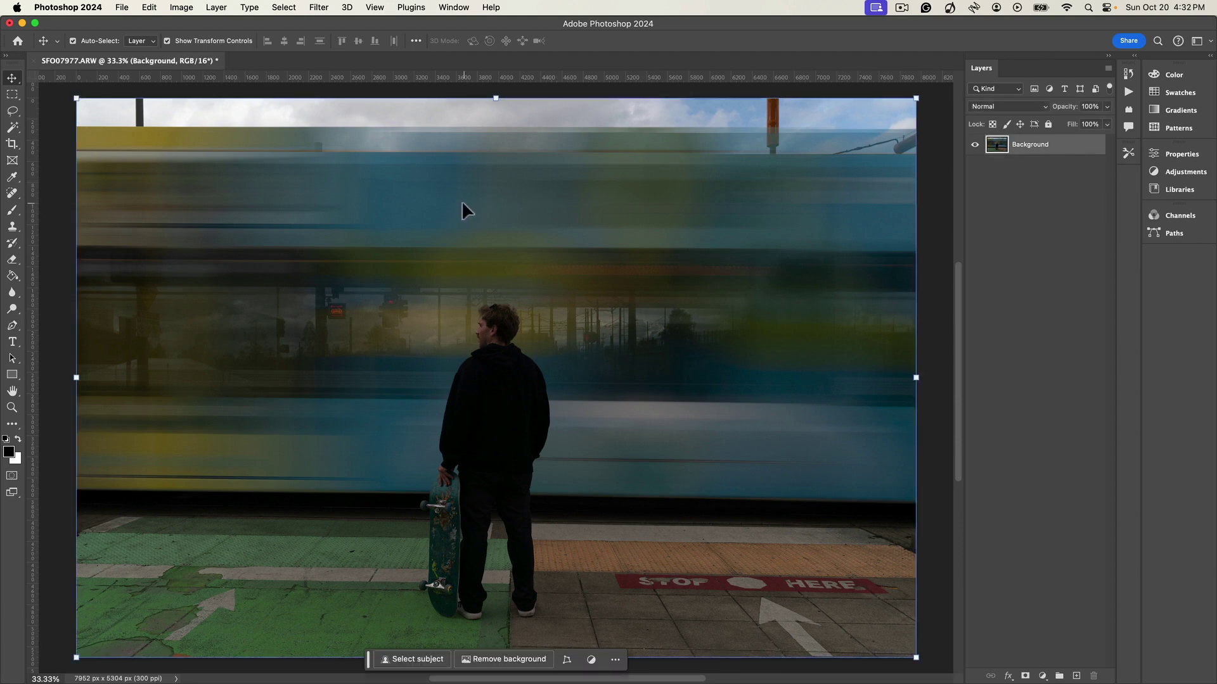
Send the image to ON1 Effects 2025 via File > Automate.
click(123, 8)
mouse_move(195, 324)
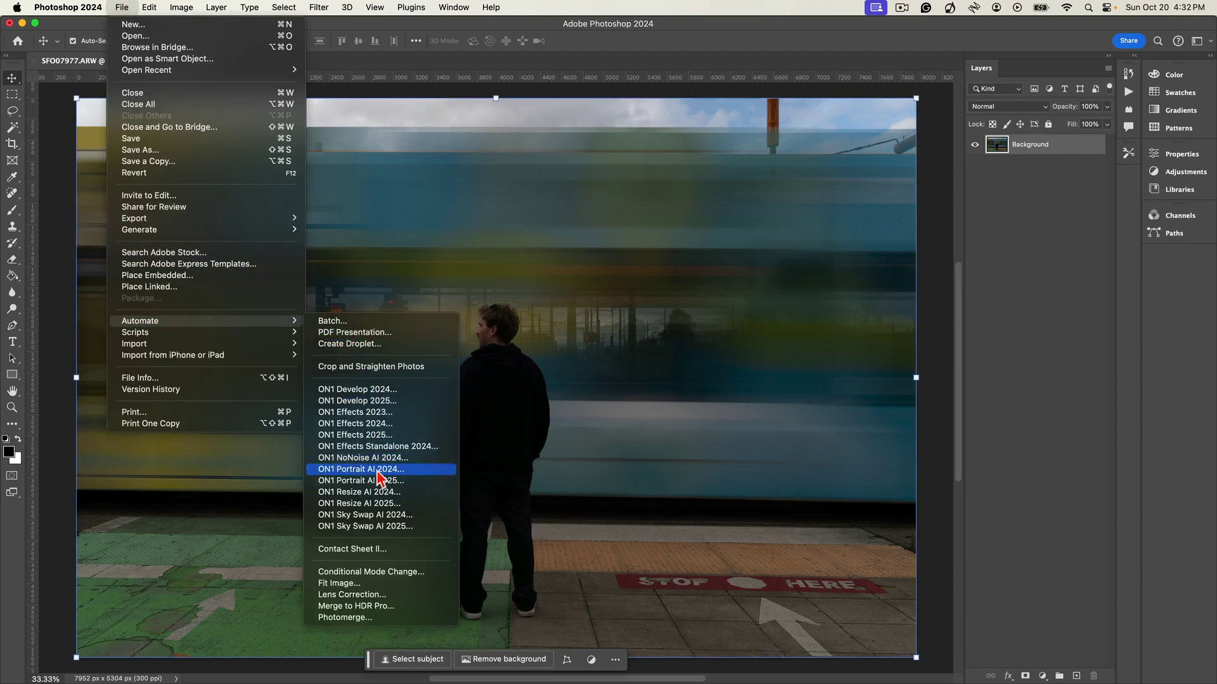
click(381, 436)
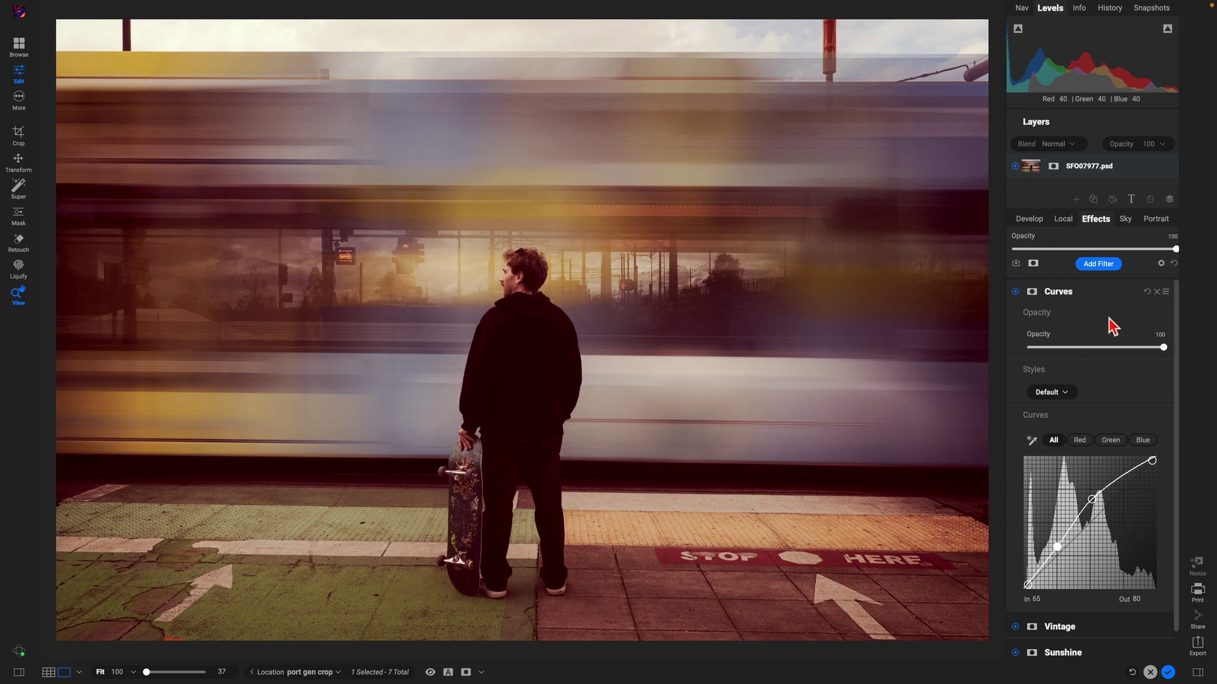
Reset the old filters and add a LUTs filter with the Color Grading Branagh LUT.
click(1173, 263)
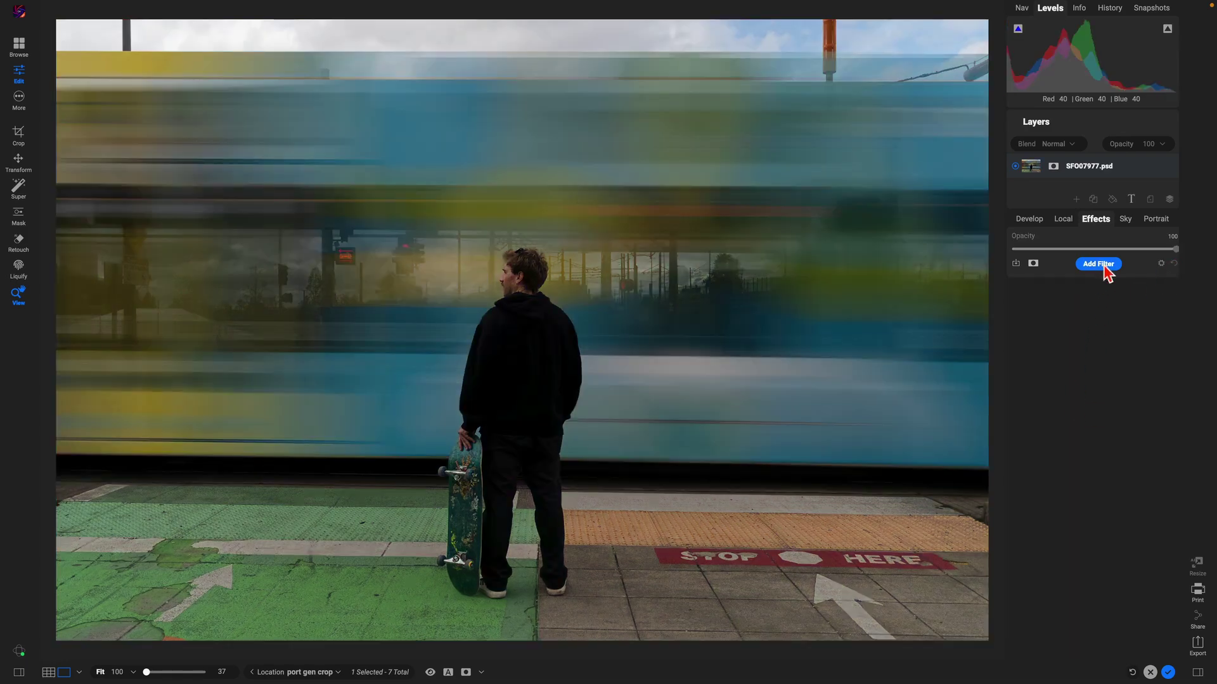
click(1103, 266)
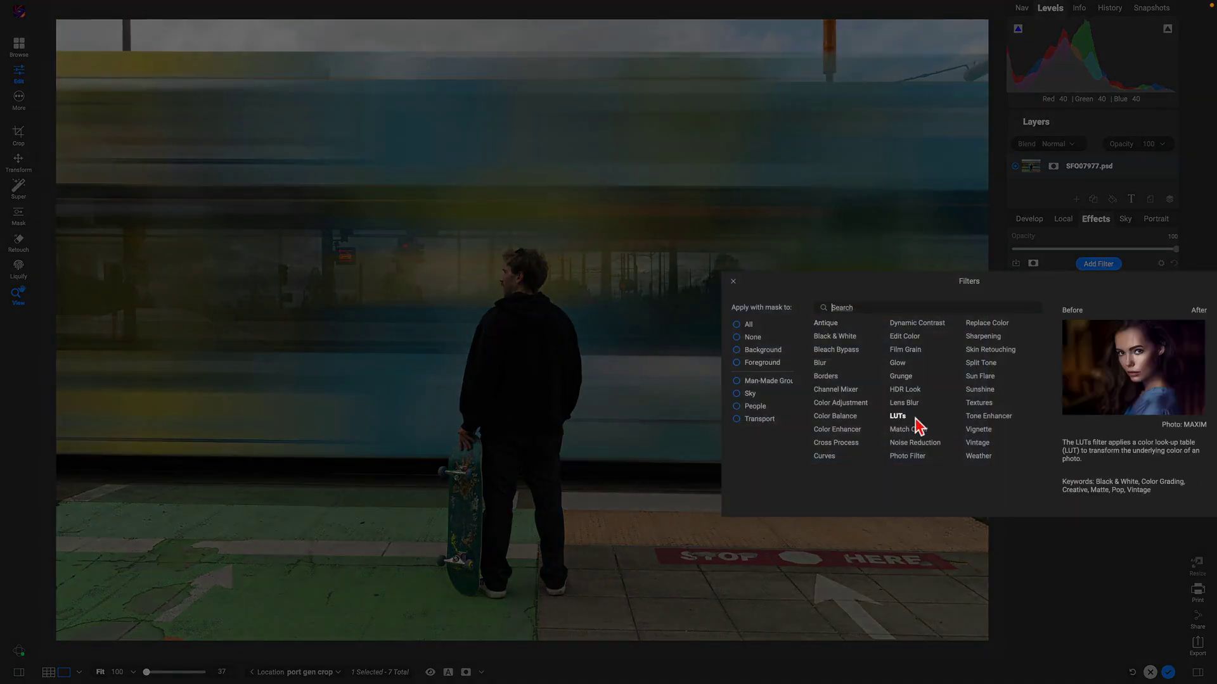
click(912, 418)
click(1101, 472)
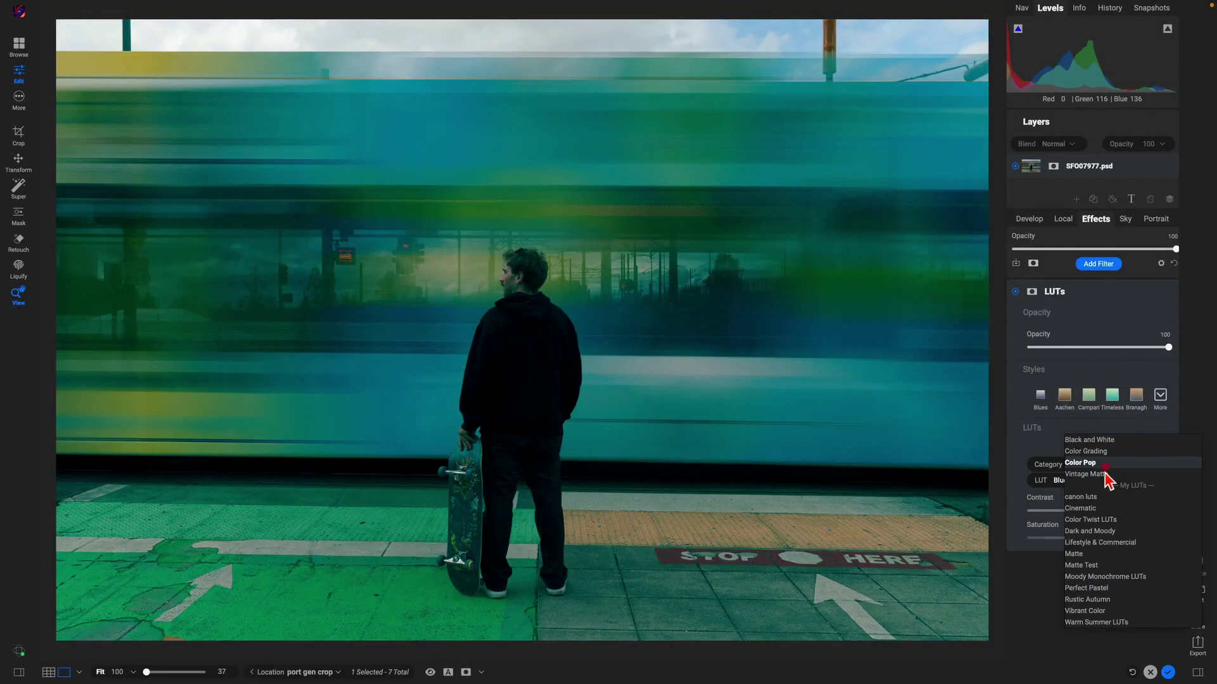
click(1102, 474)
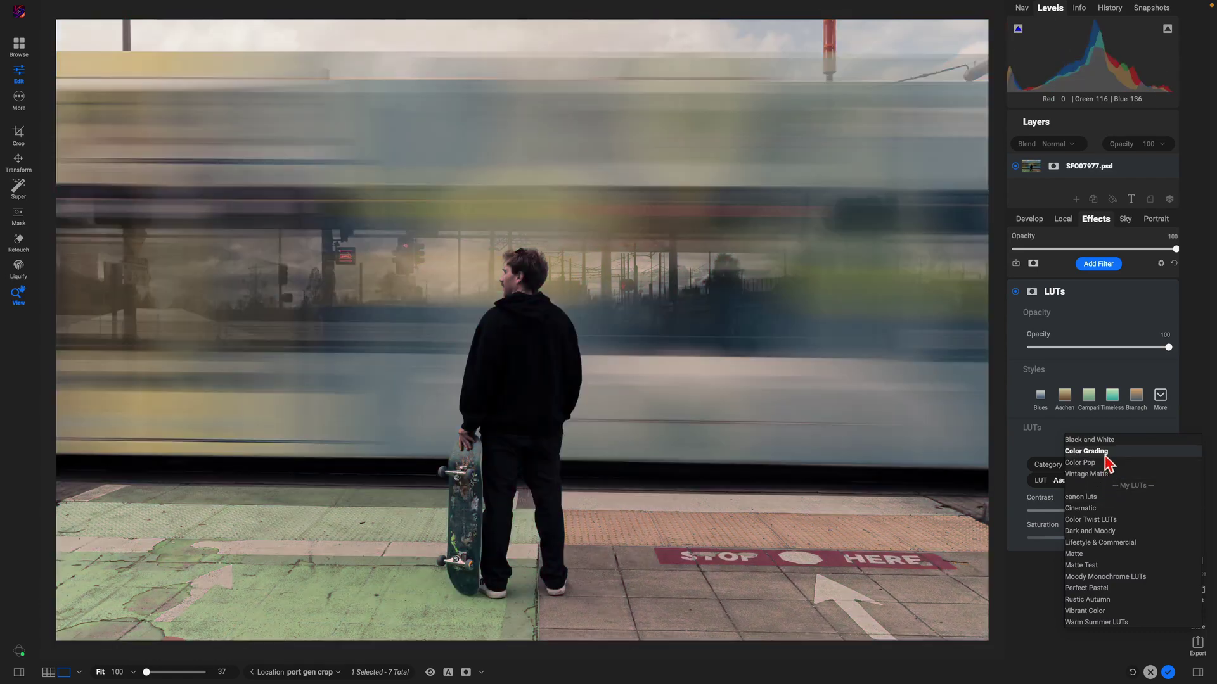
click(1106, 452)
click(1099, 482)
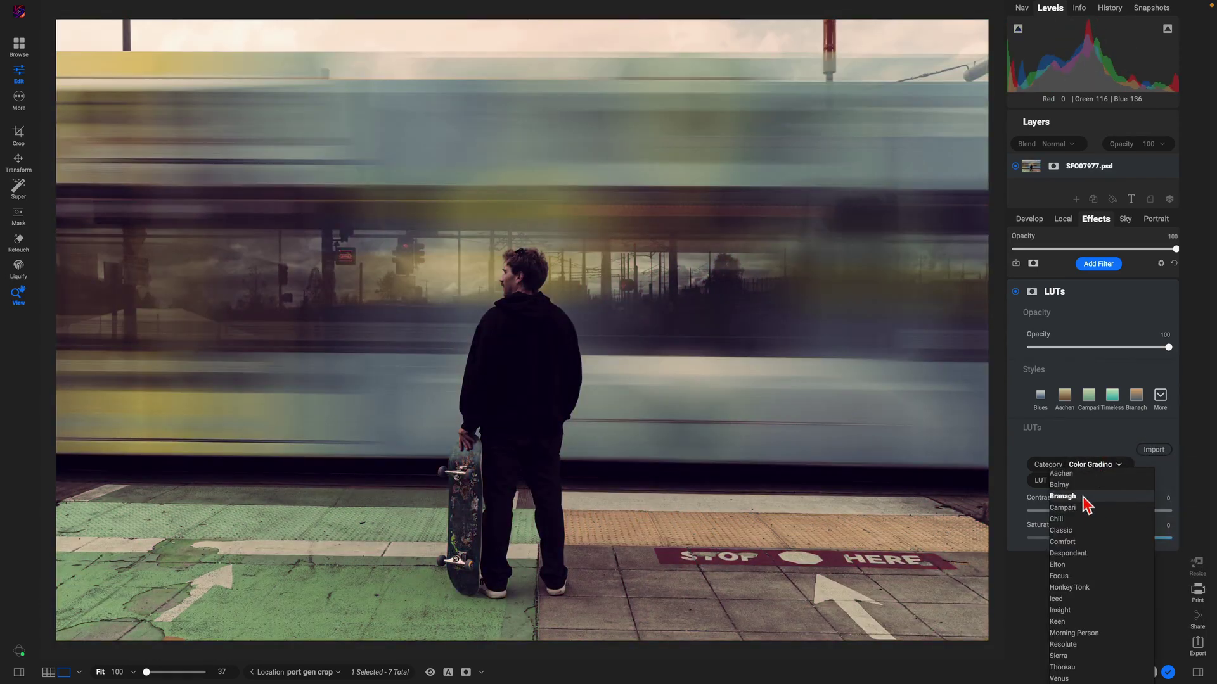
click(1091, 497)
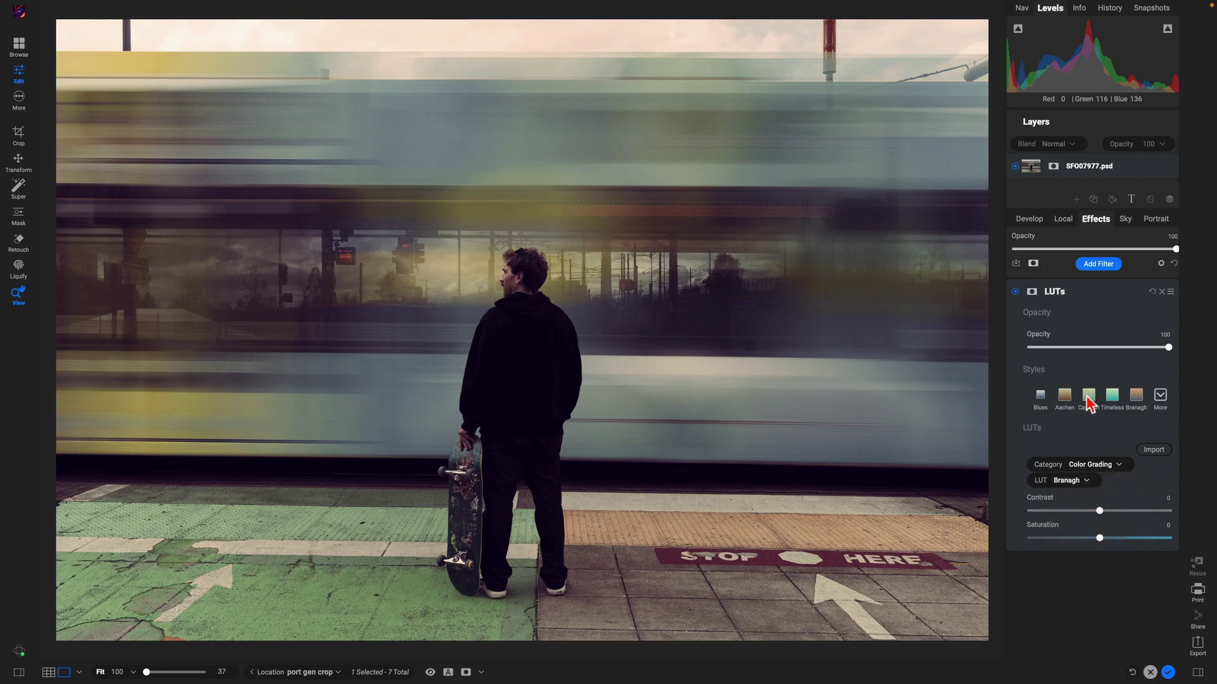
Add a Vignette filter in the Big Soft style.
click(1098, 264)
click(978, 430)
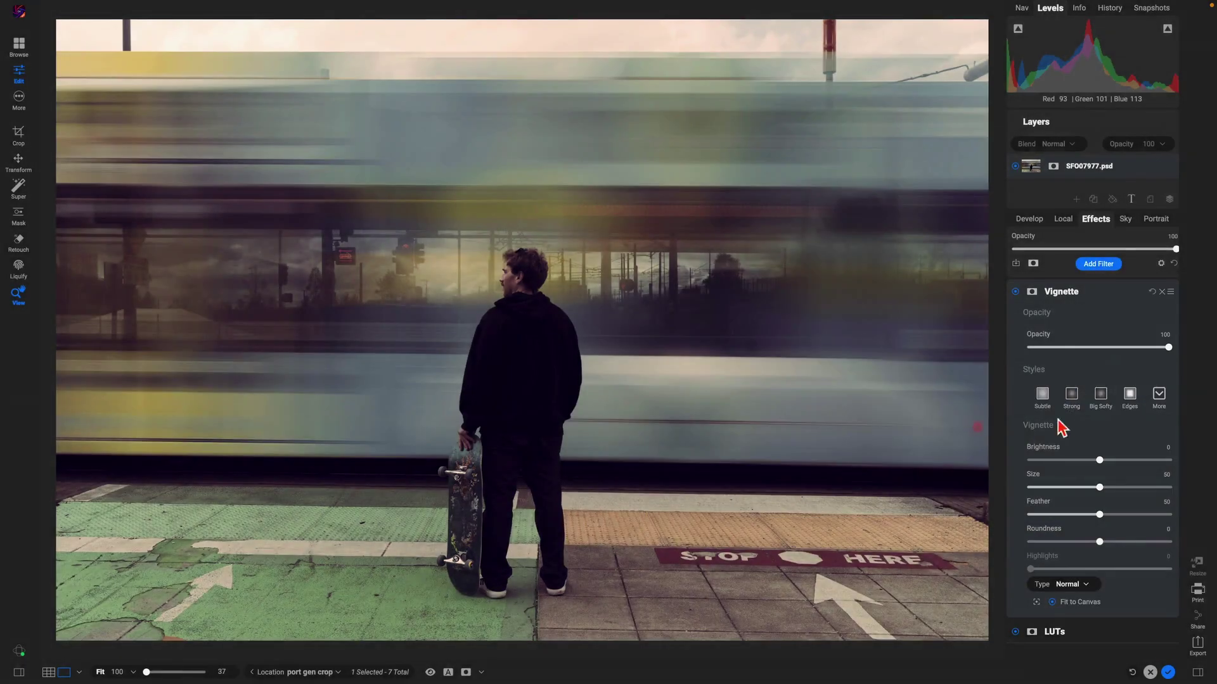
click(1112, 396)
Add a Sunshine filter with Amount 88 and compare against the unedited photo.
click(1096, 266)
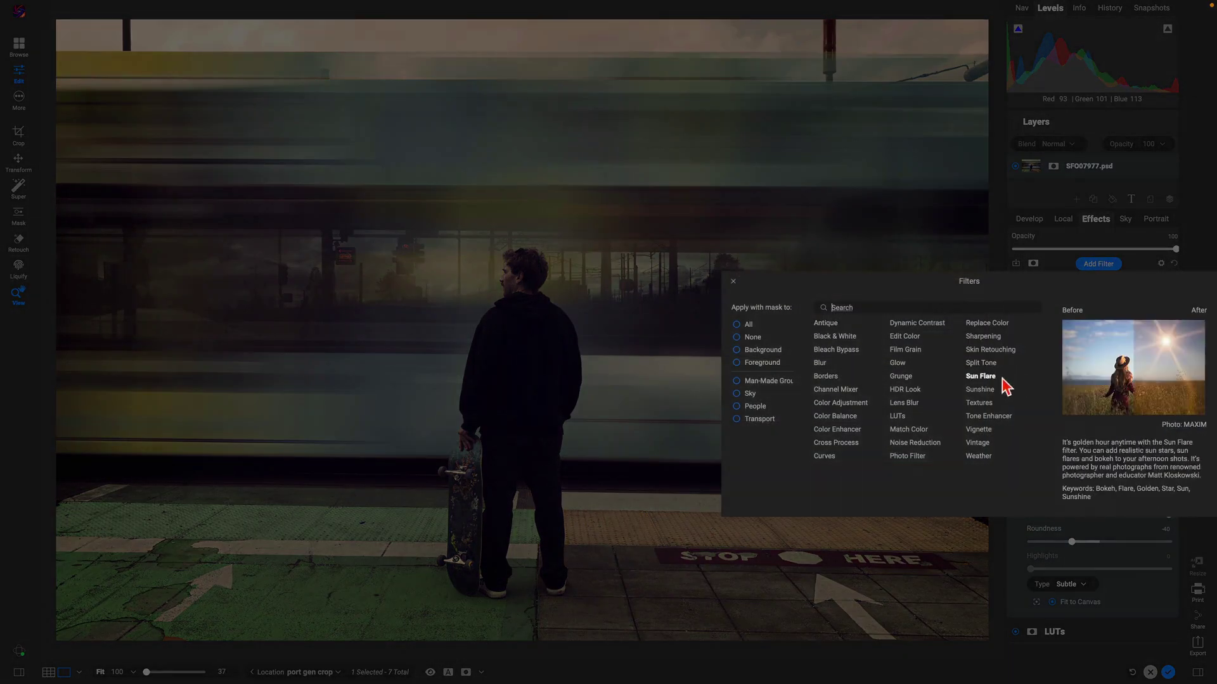
click(980, 390)
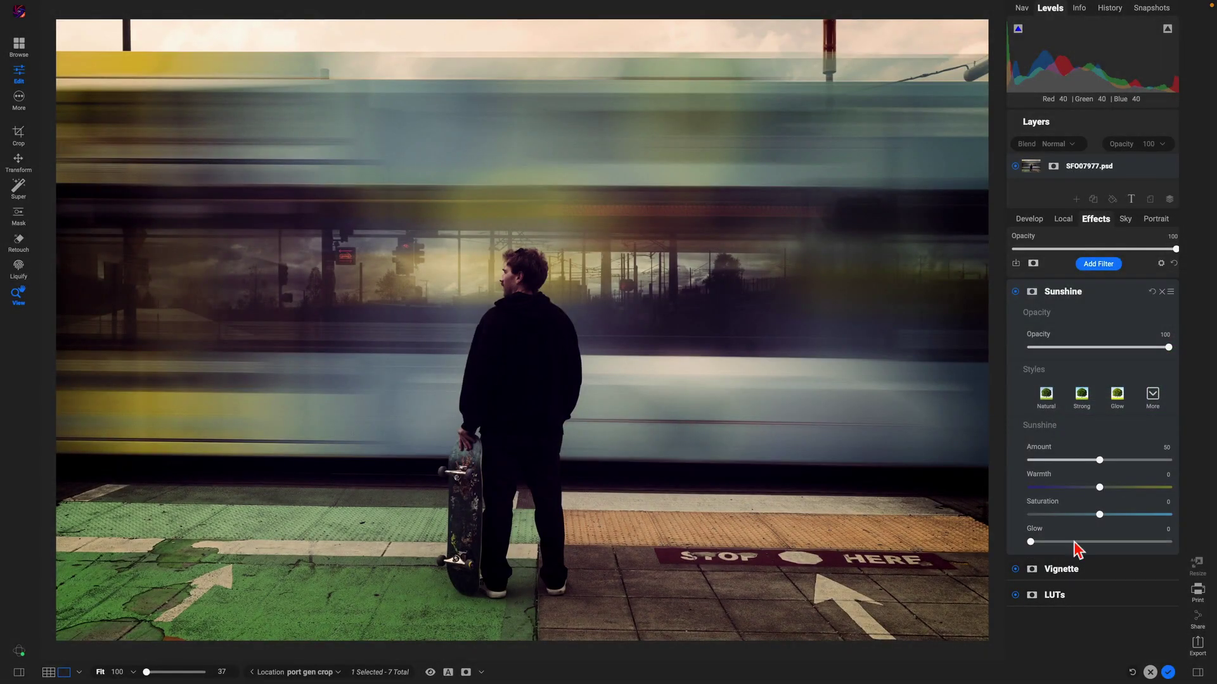
drag(1105, 462, 1152, 468)
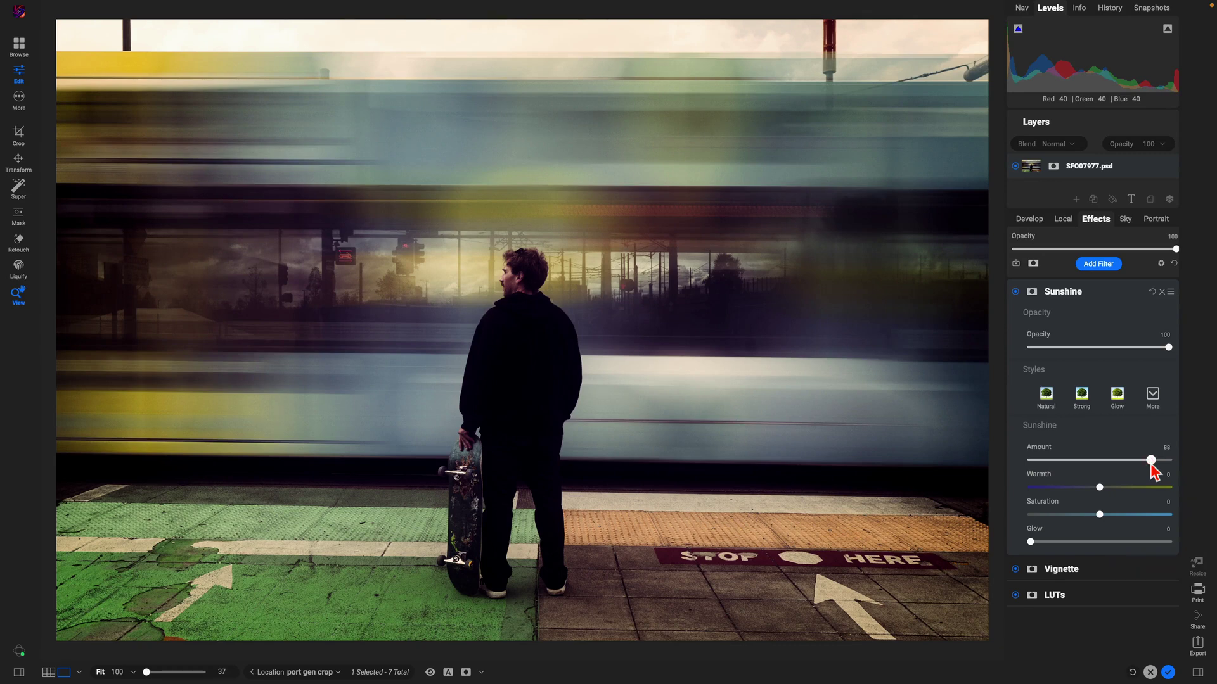
key(backslash)
Apply the ON1 edits back to Photoshop and stop recording Creative Color Grading.
click(1169, 674)
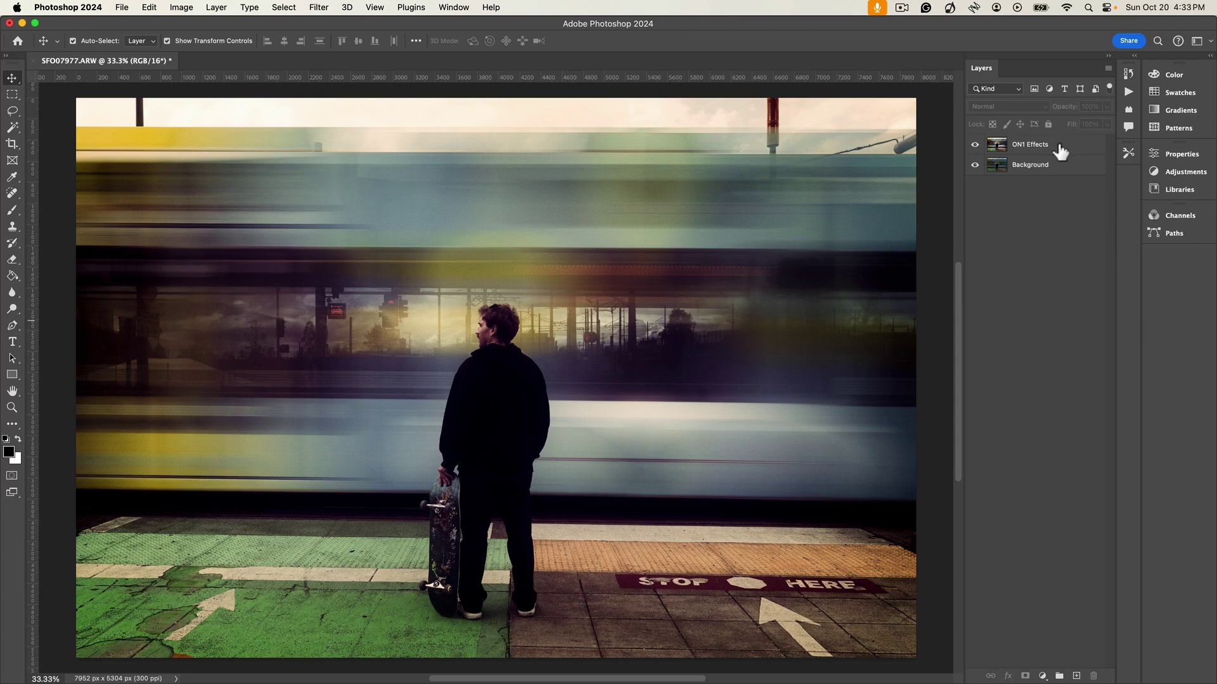
click(1127, 93)
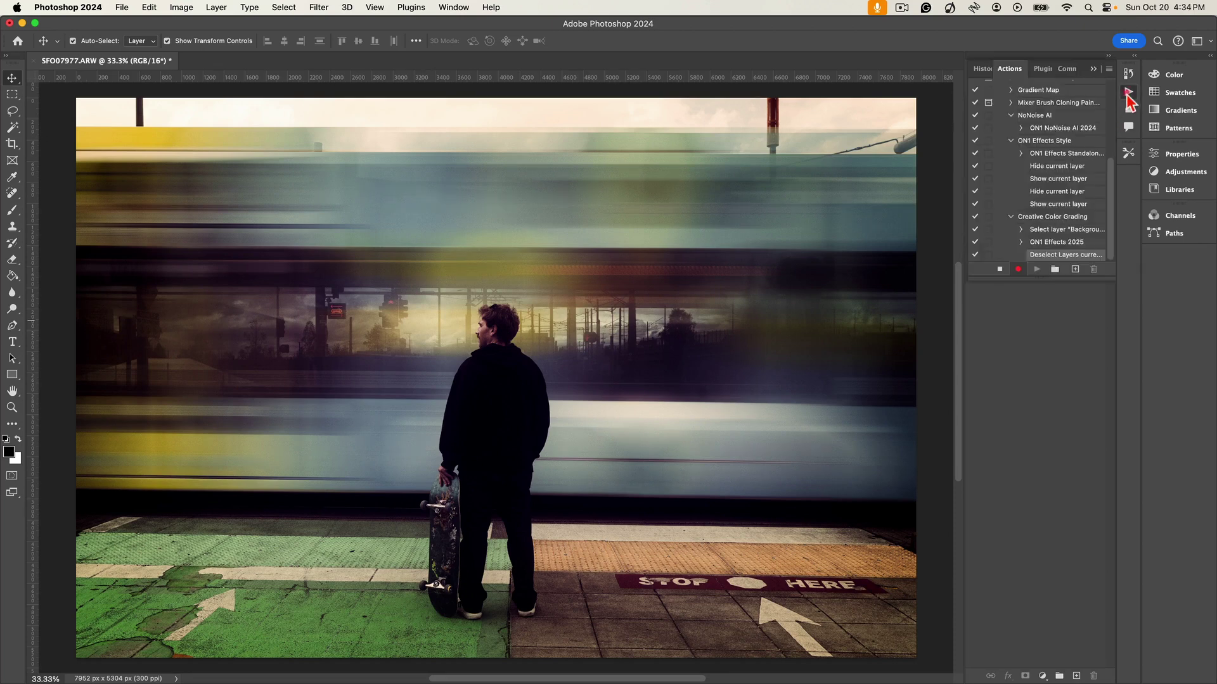
click(999, 271)
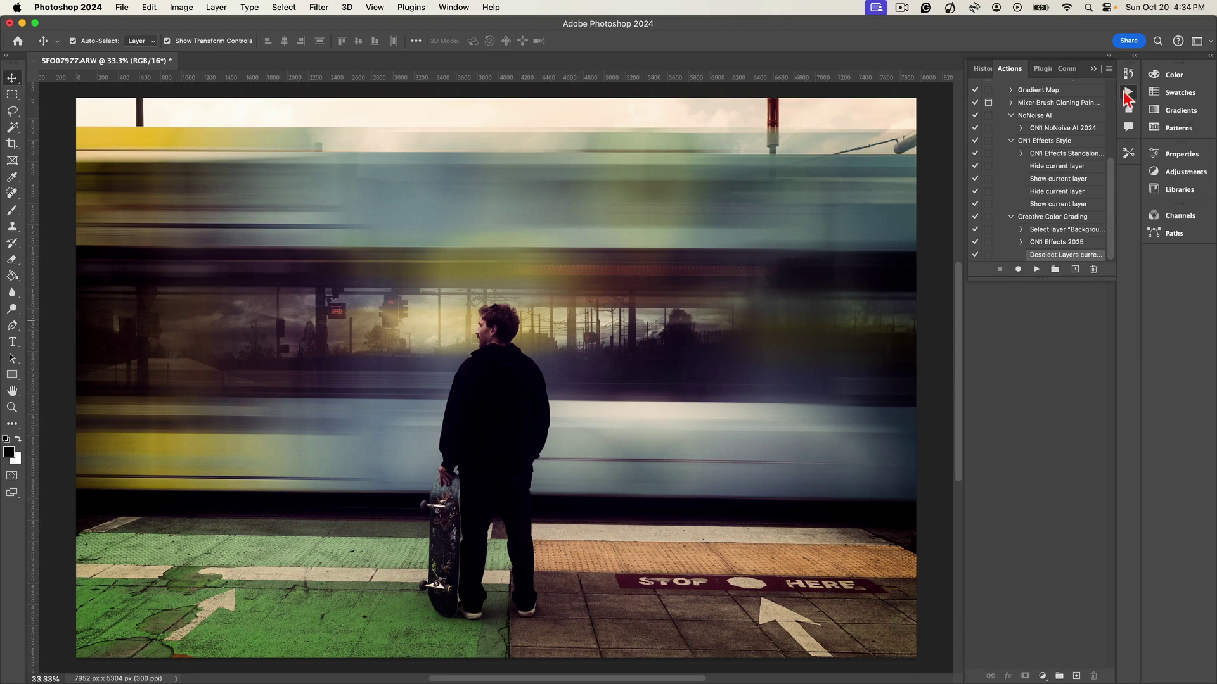
click(1127, 94)
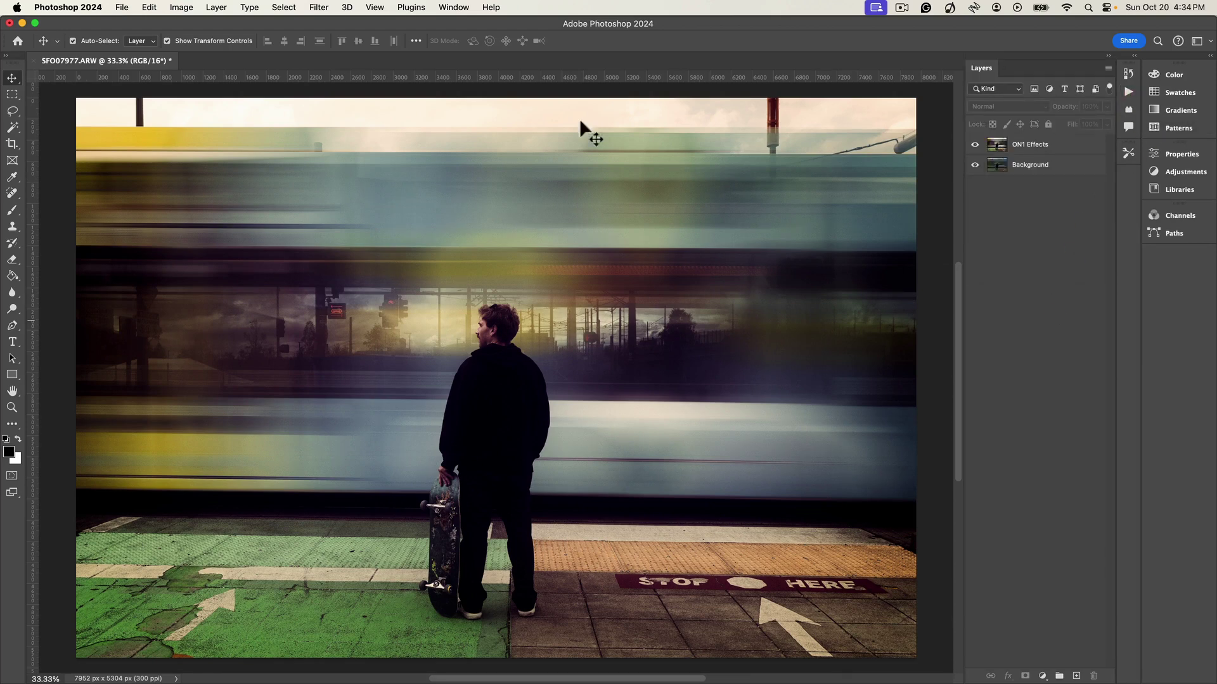
Open the Batch dialog set to play Creative Color Grading from Default Actions.
click(122, 8)
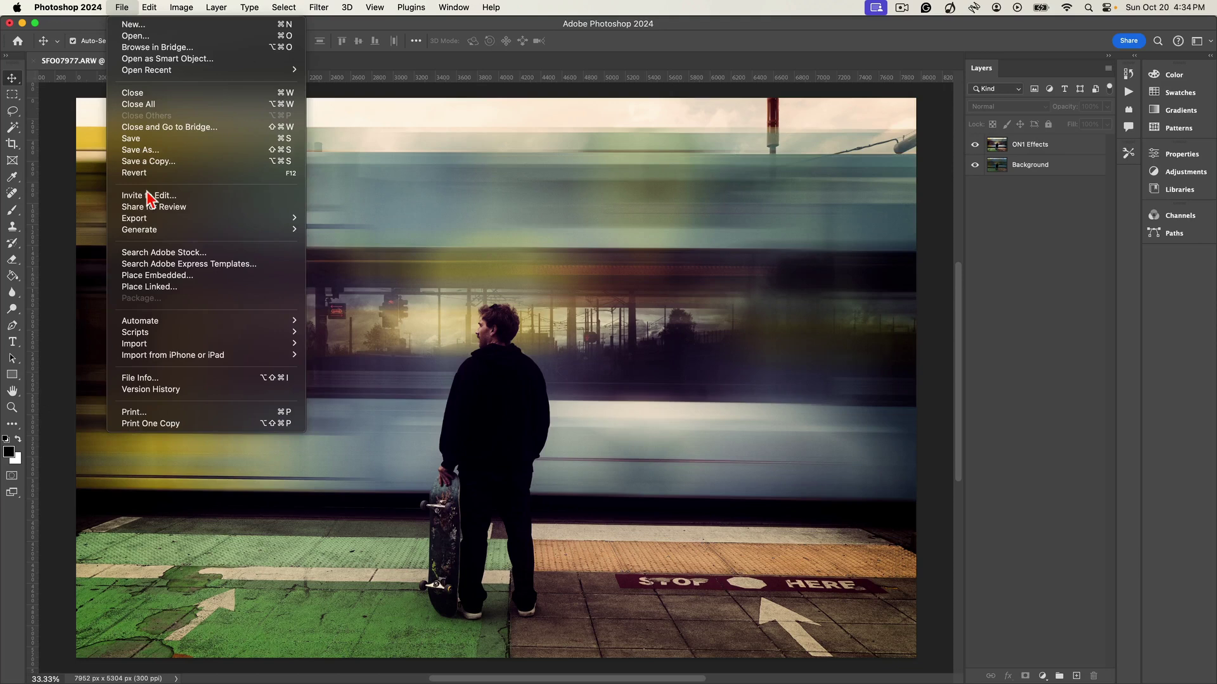
mouse_move(166, 326)
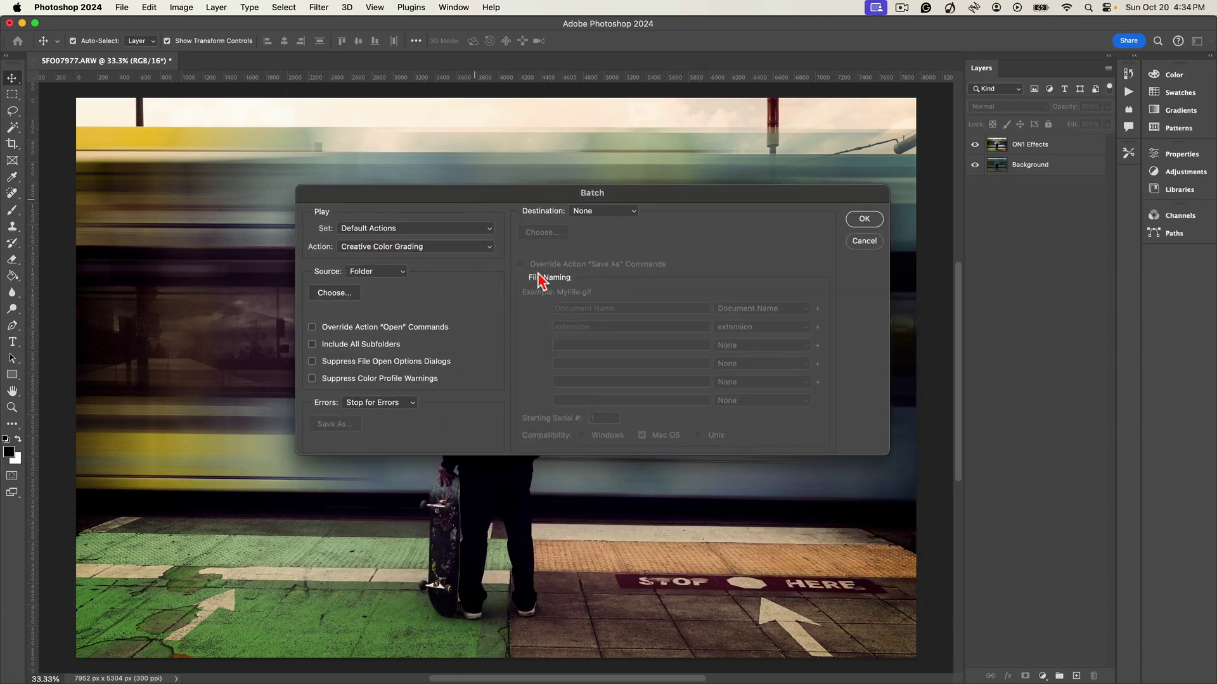
click(490, 229)
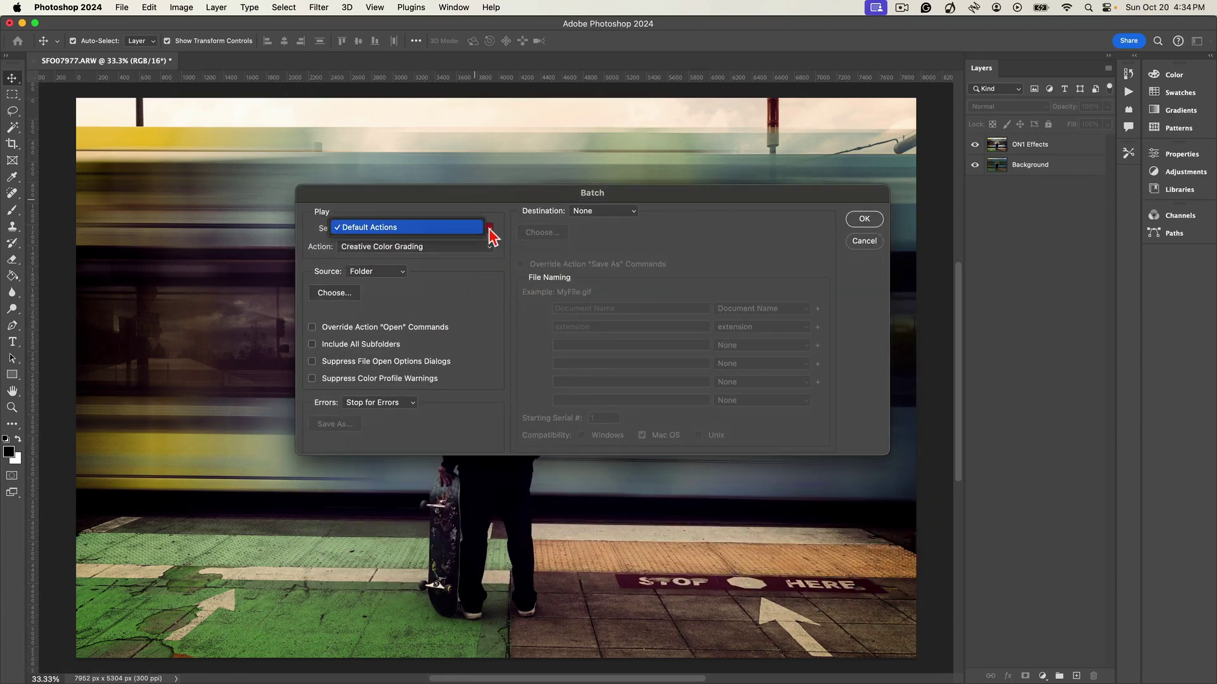
click(490, 230)
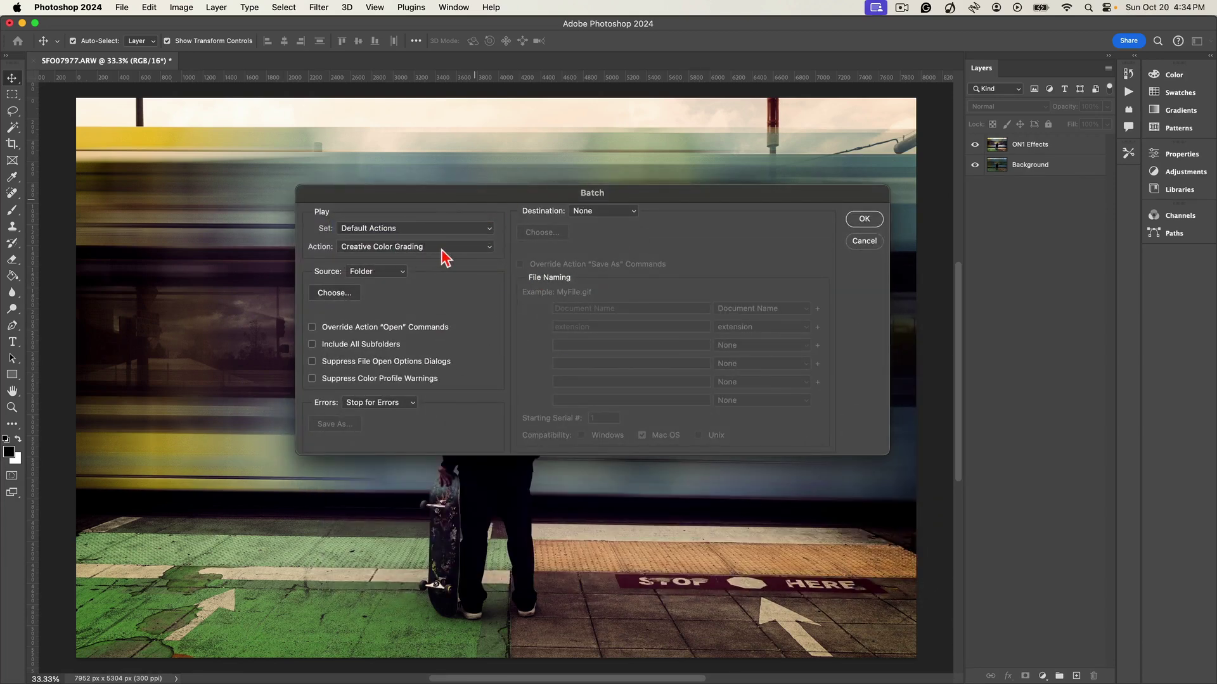
click(490, 249)
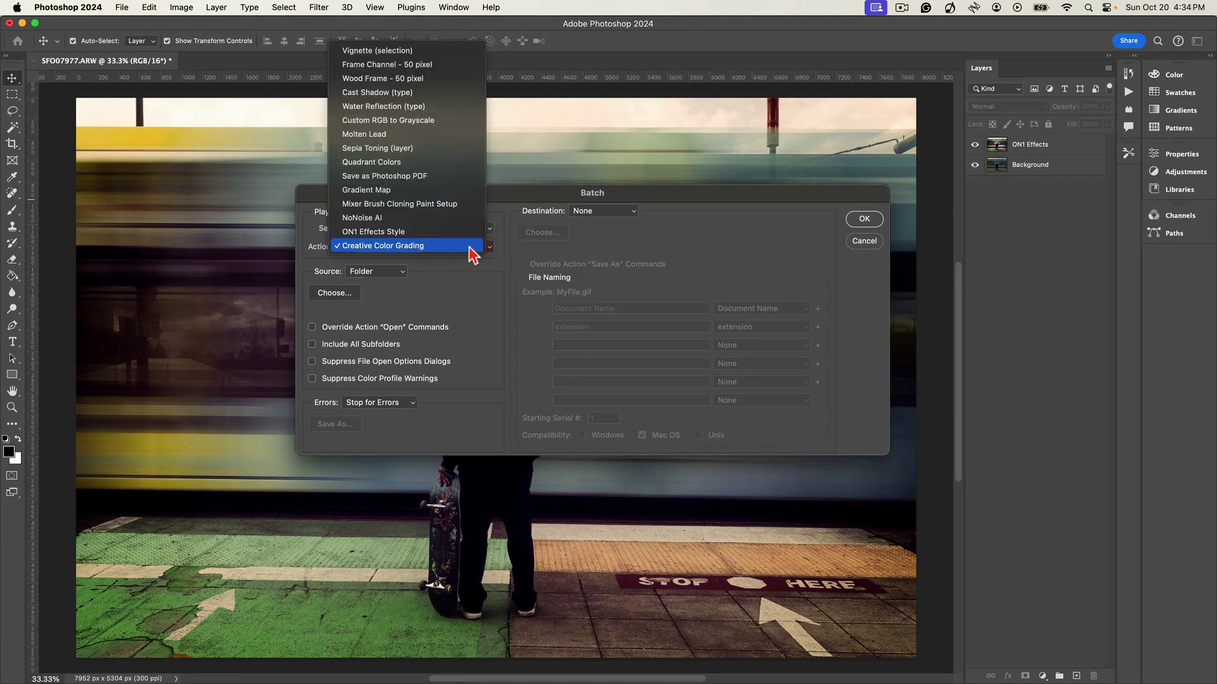
click(395, 249)
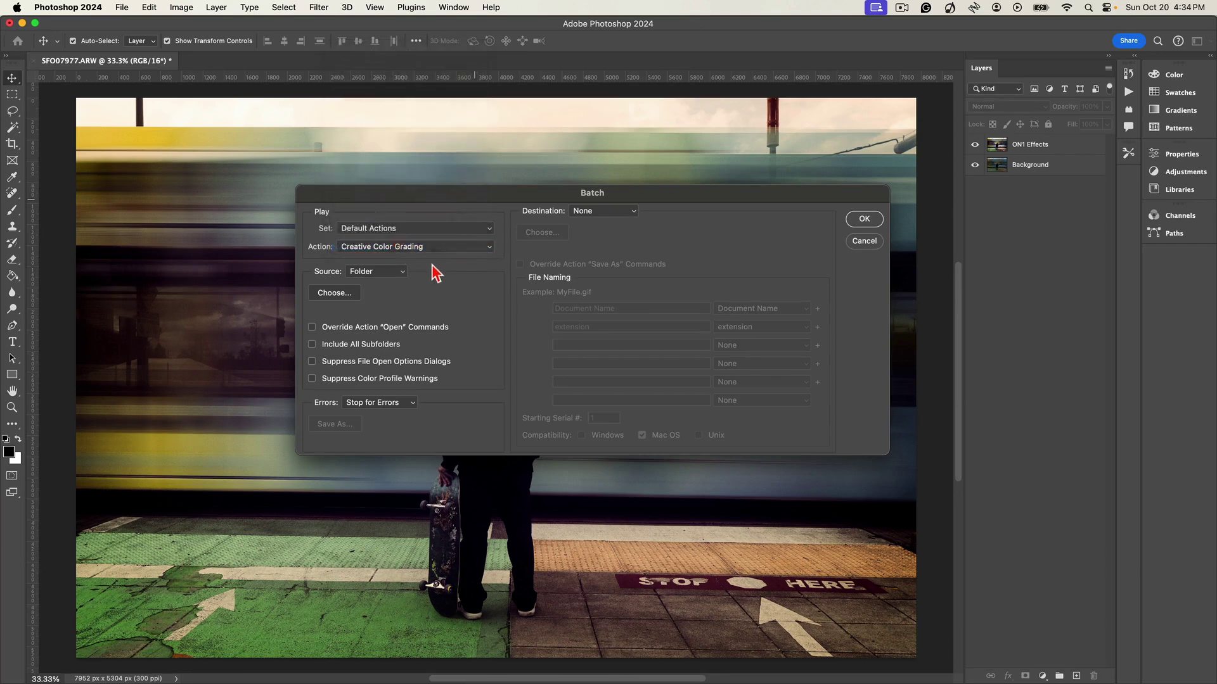
Use the ON1-Creating-Motion-Style-Talk-Practice-Files folder as the batch source and destination Folder.
click(330, 294)
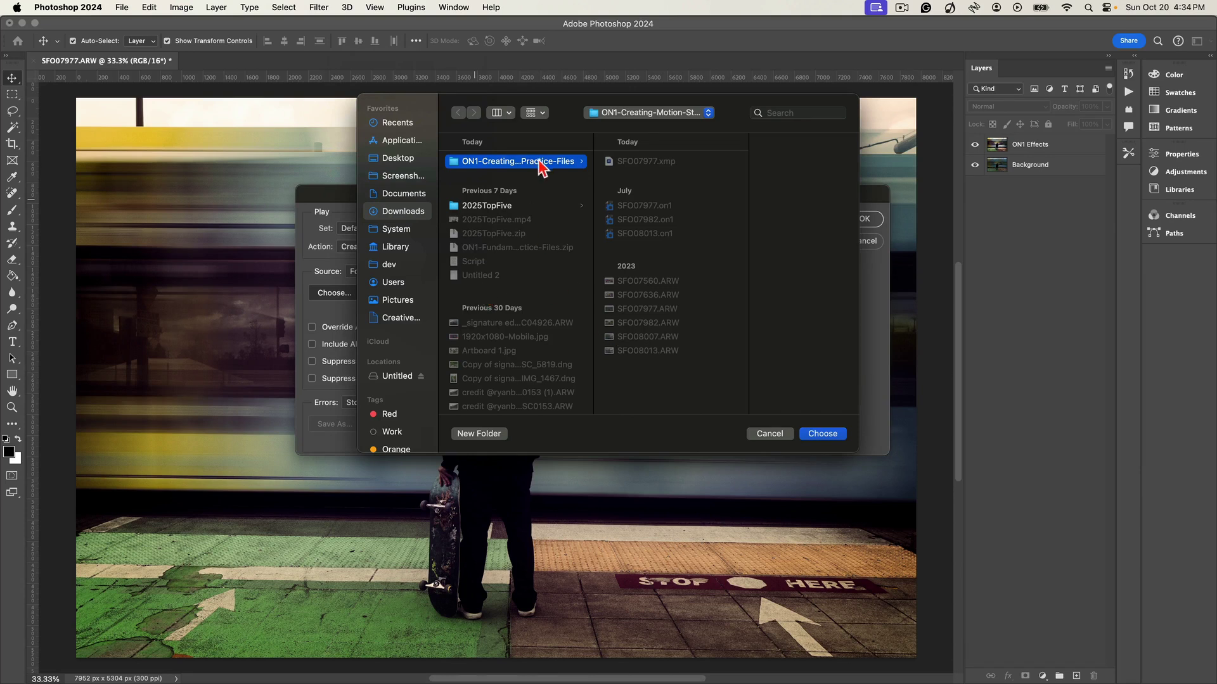
click(822, 434)
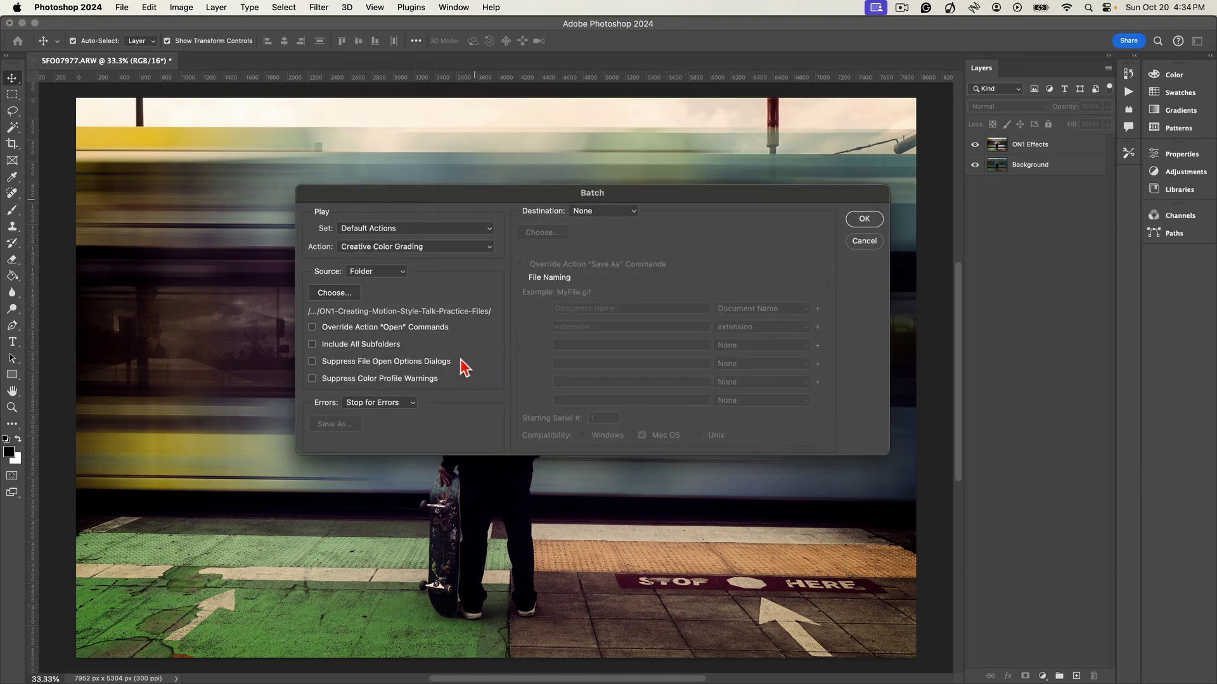
click(633, 213)
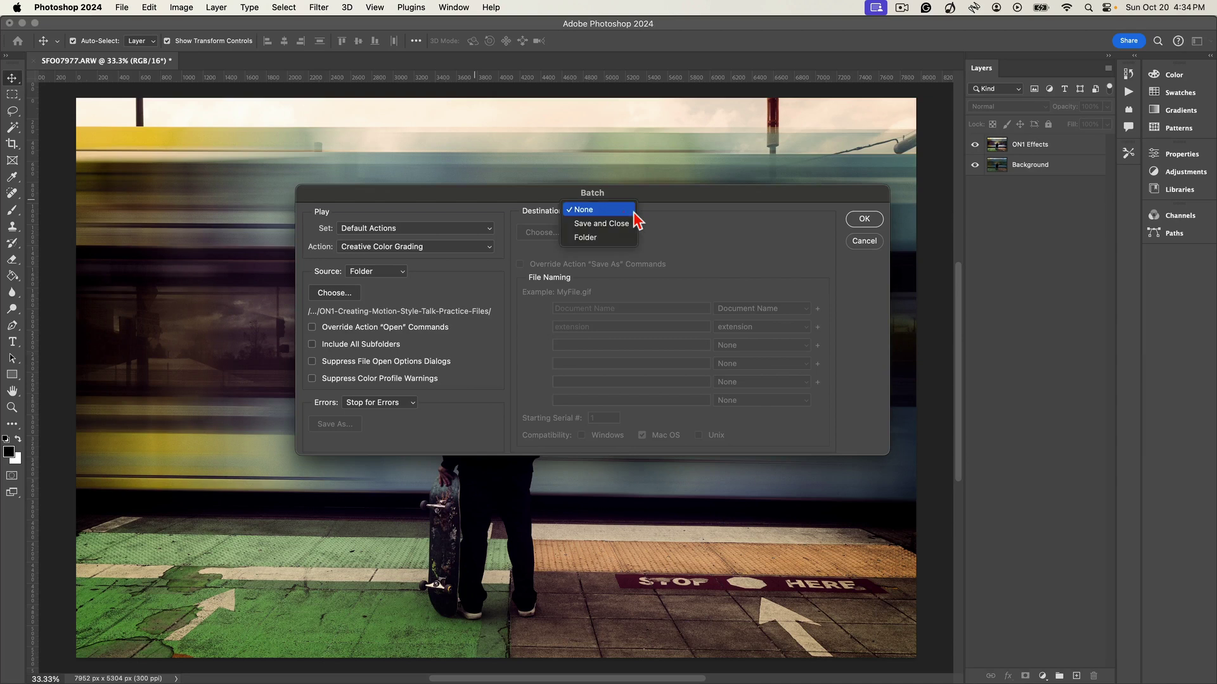
click(610, 239)
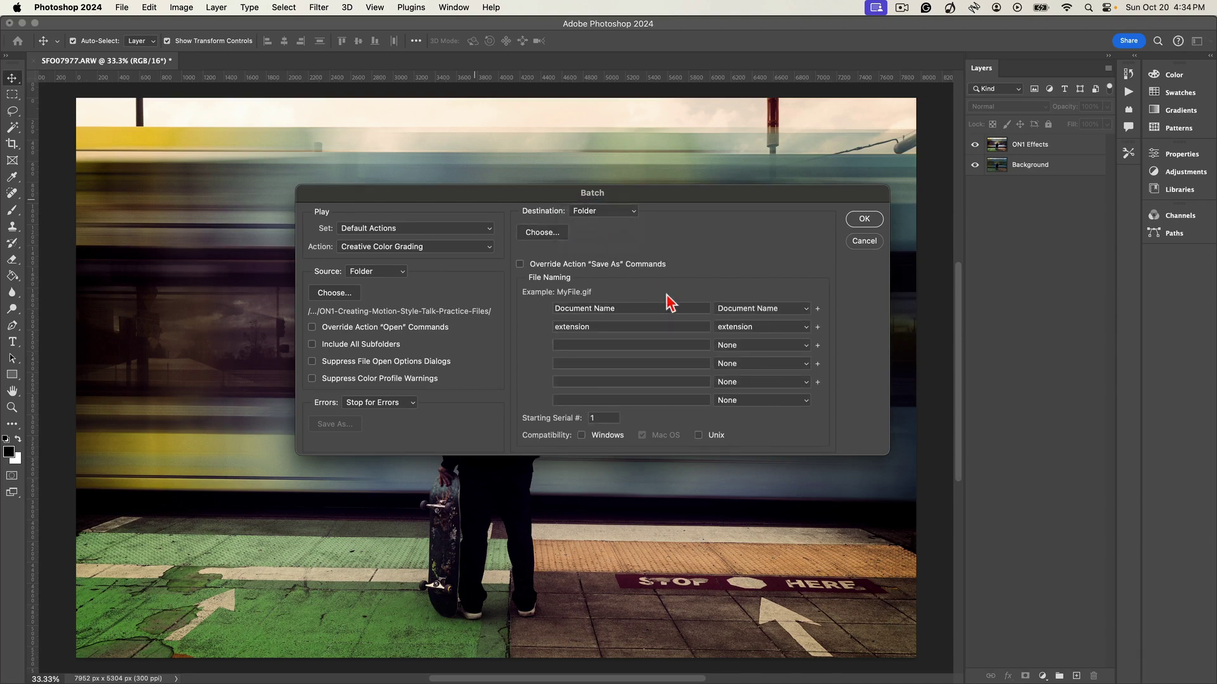
click(544, 233)
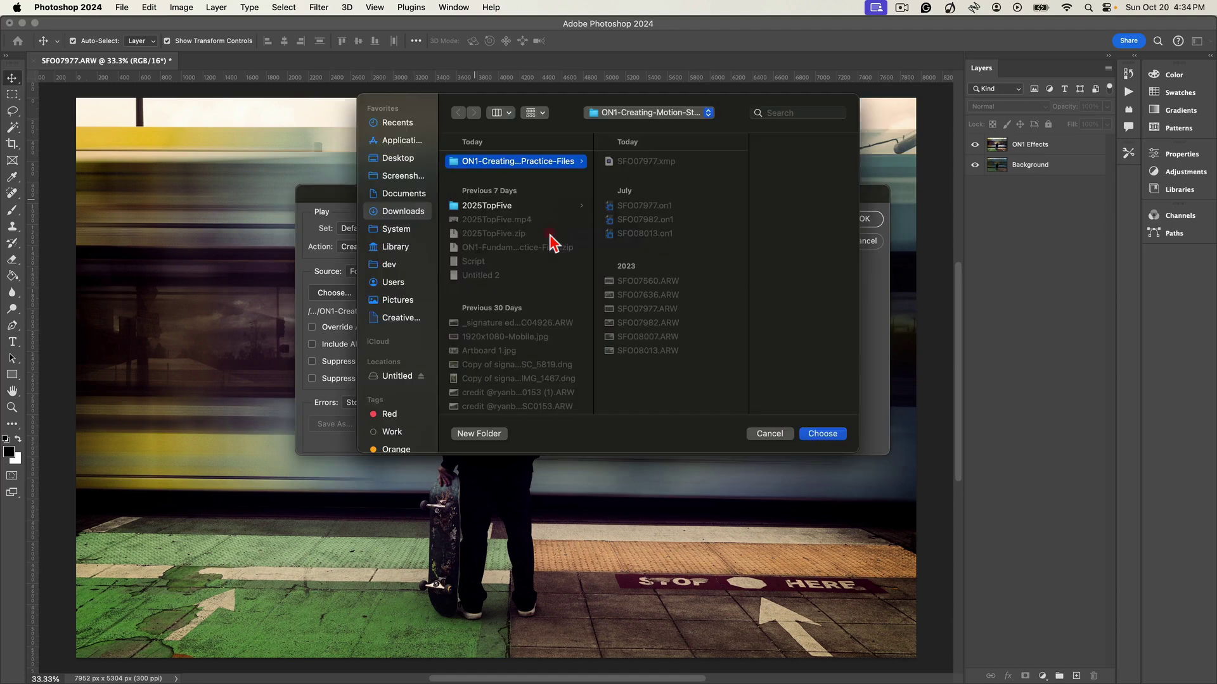
click(822, 435)
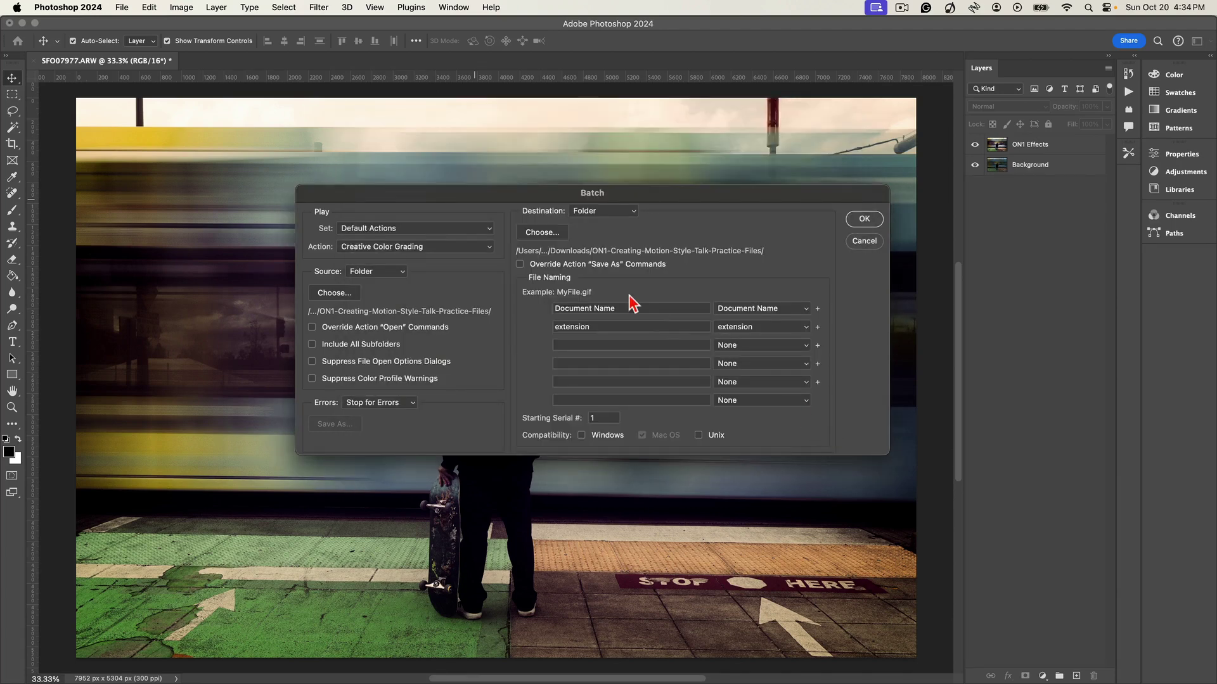